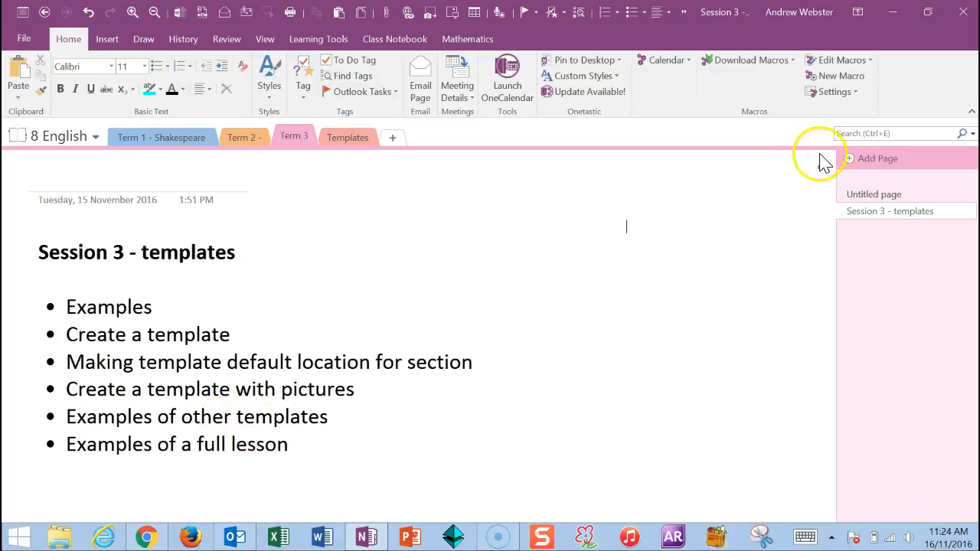
Add a page to the Term 3 section and write "Lesson one" with a line of filler text below it
click(848, 163)
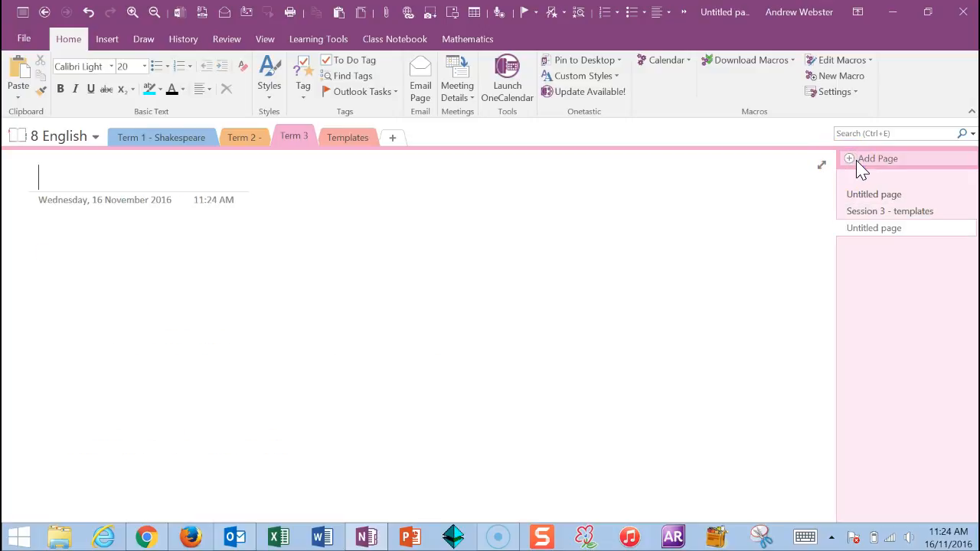
click(64, 231)
click(45, 238)
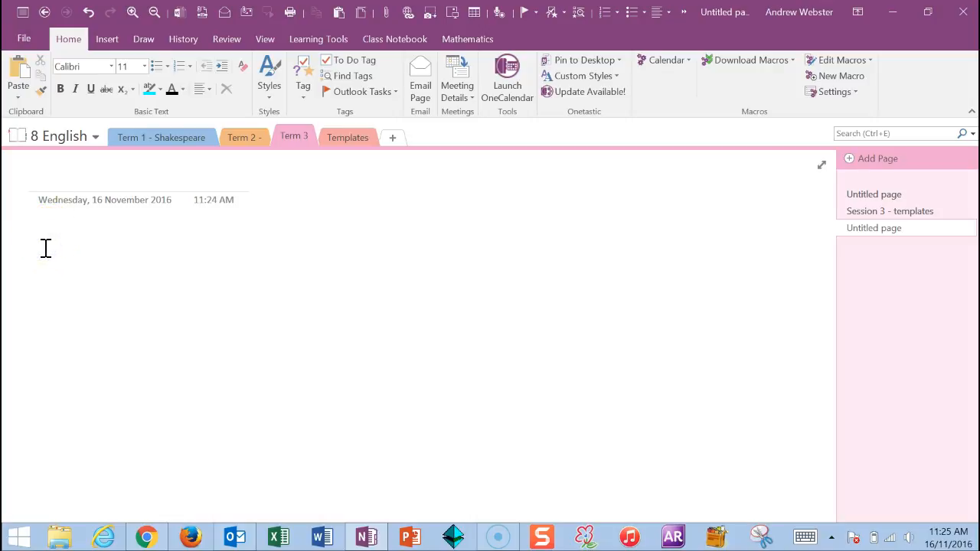
text(Lesson one)
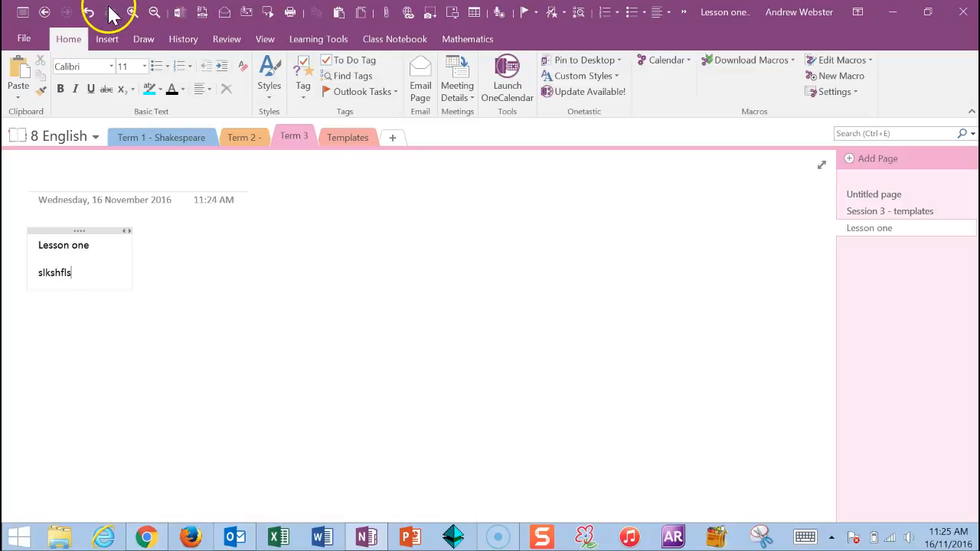
Create a page from the Accounting page template and look over its lesson planning table
click(112, 40)
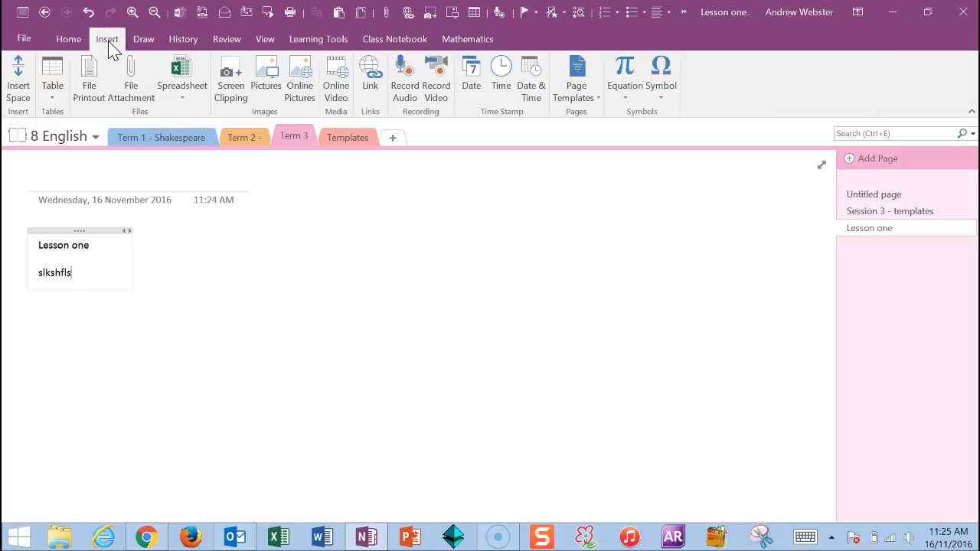
click(597, 100)
click(597, 162)
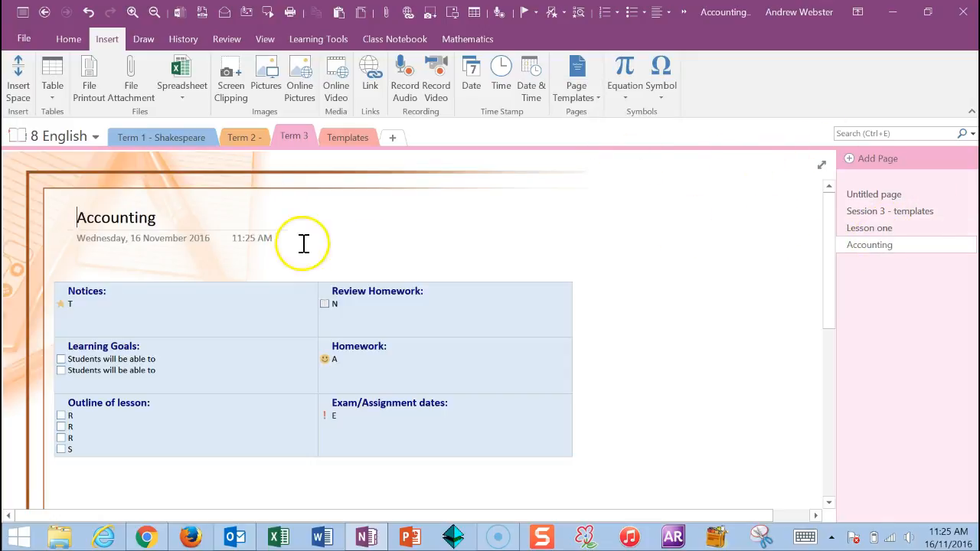
mouse_move(830, 199)
mouse_down()
mouse_move(827, 219)
mouse_move(819, 196)
mouse_up()
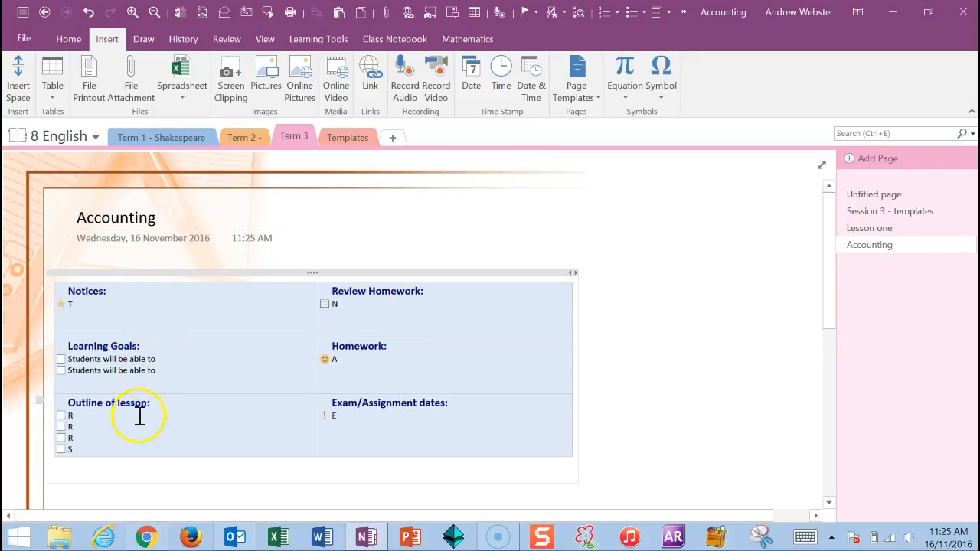
click(381, 315)
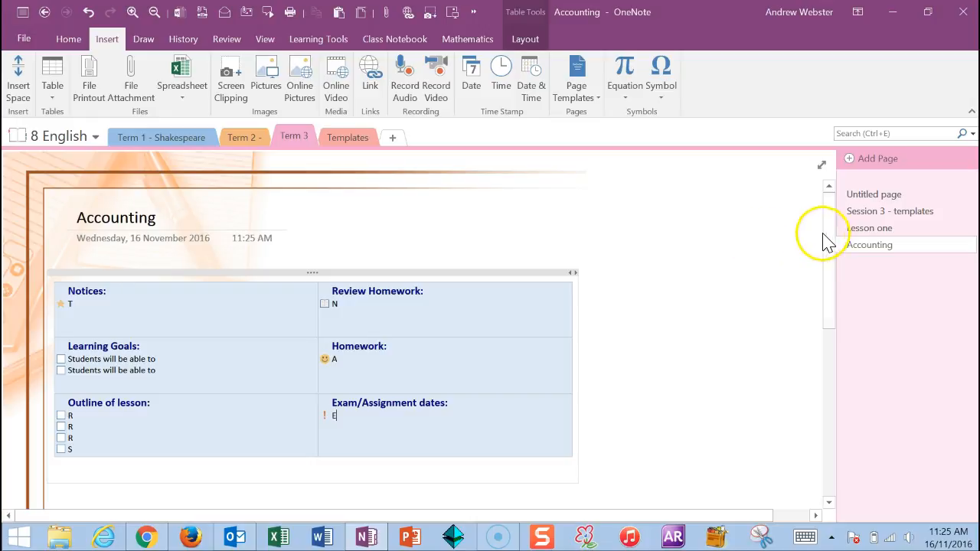
drag(821, 239, 822, 219)
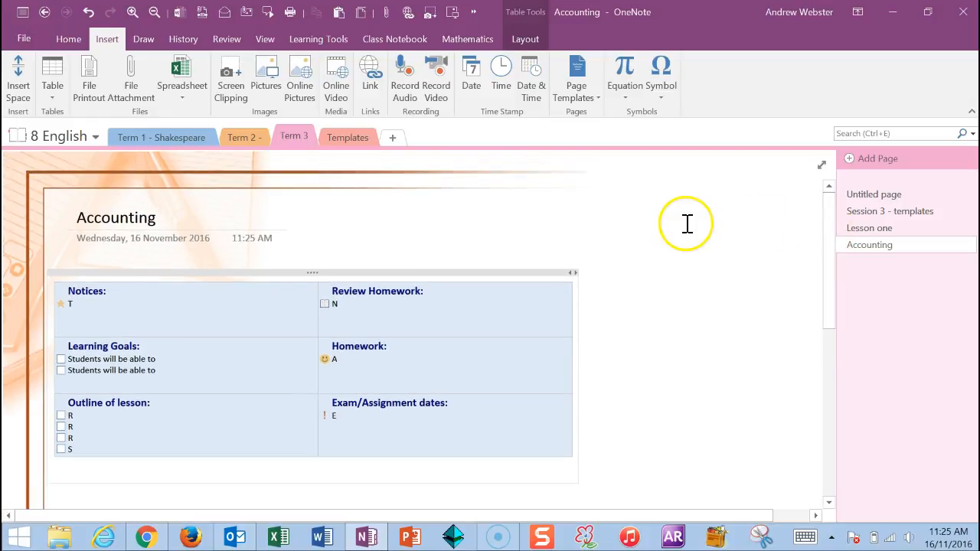
Create a page from the Maths new page template and look over its lesson table
click(595, 97)
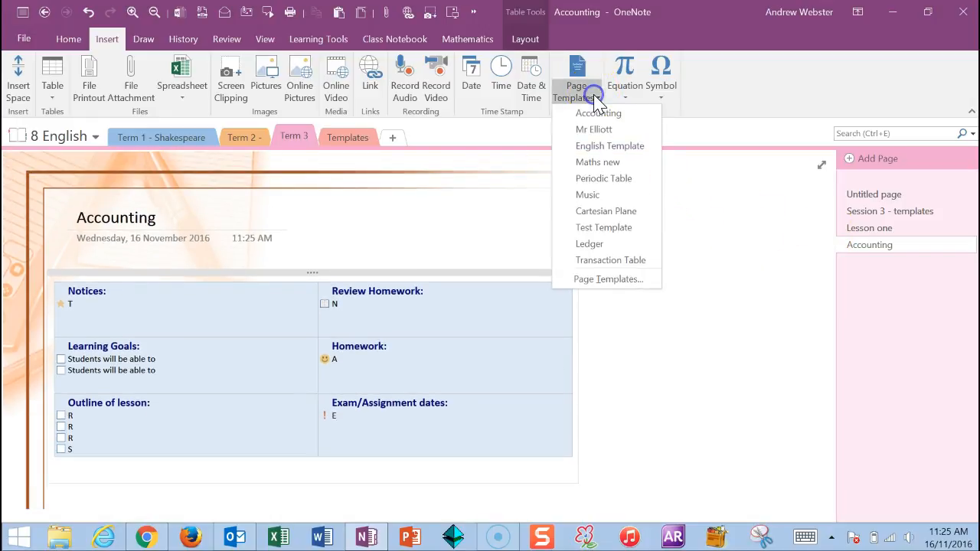
click(624, 162)
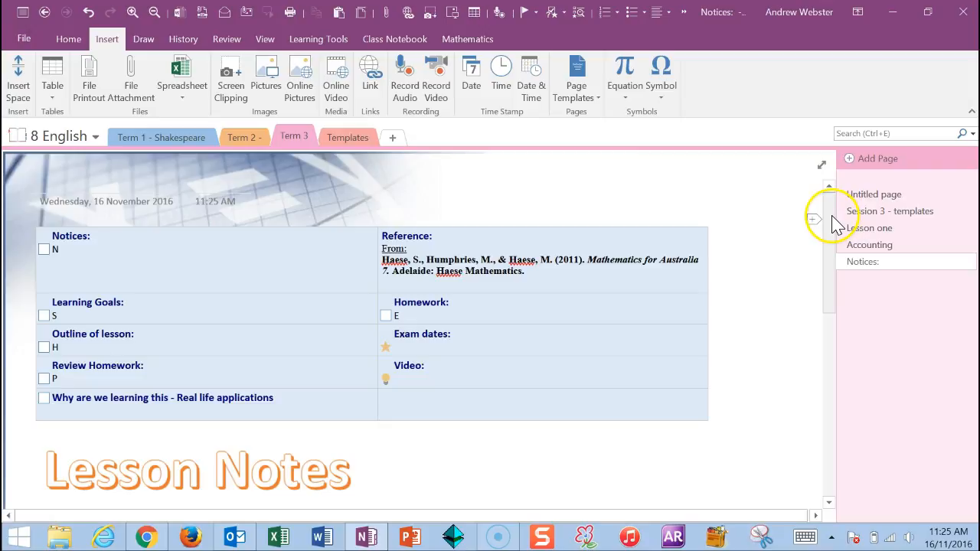
click(127, 409)
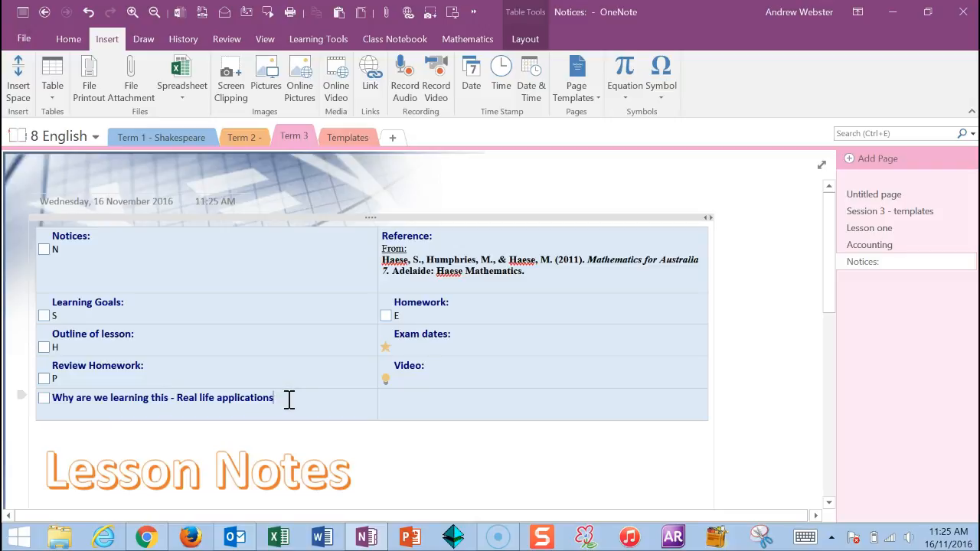
click(757, 295)
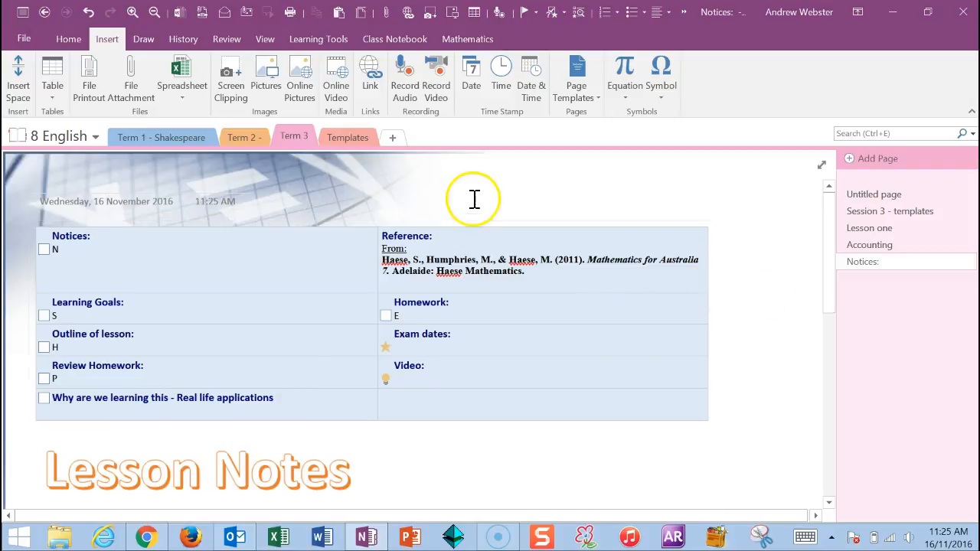
Create a page from the lesson template that has Learning Goals and Key Idea banners
click(586, 99)
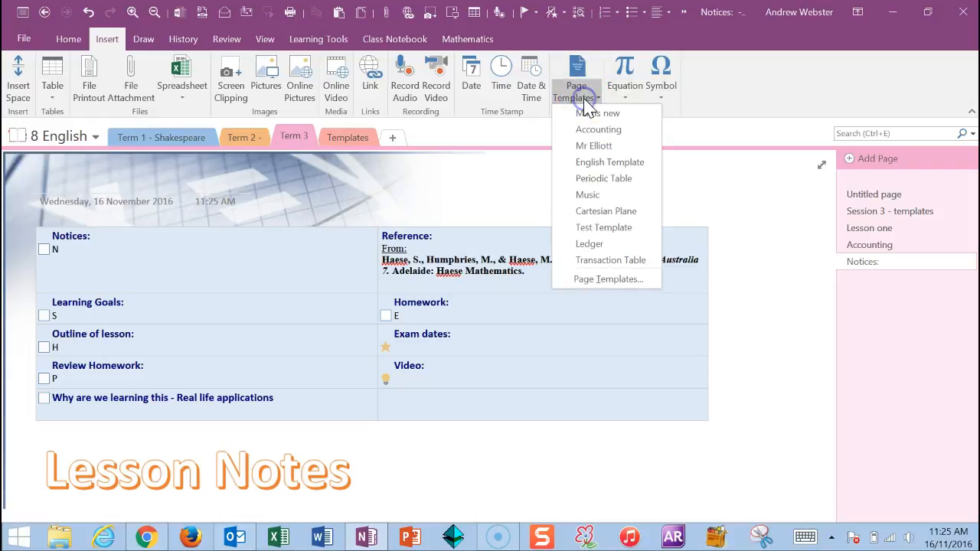
click(616, 148)
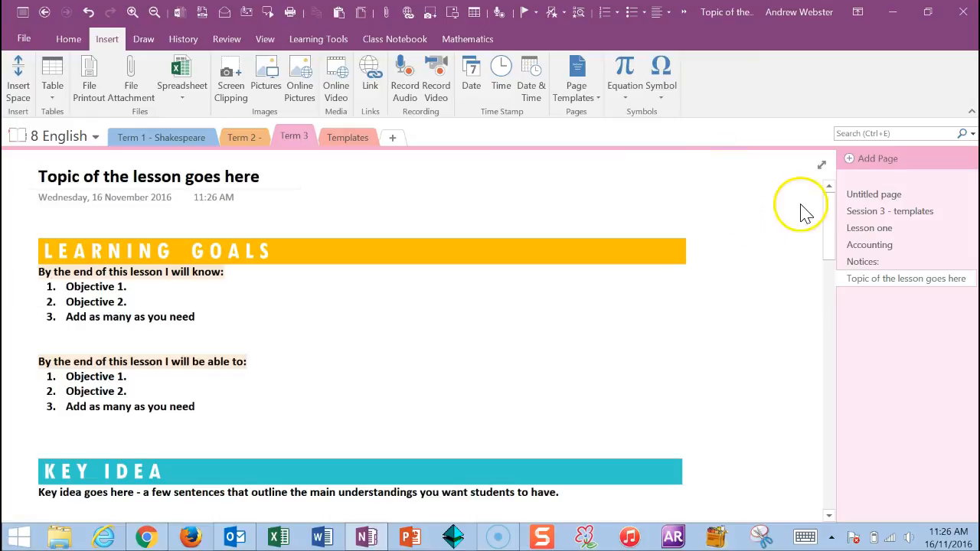
mouse_move(830, 207)
mouse_down()
mouse_move(832, 218)
mouse_move(827, 199)
mouse_move(832, 393)
mouse_move(827, 198)
mouse_up()
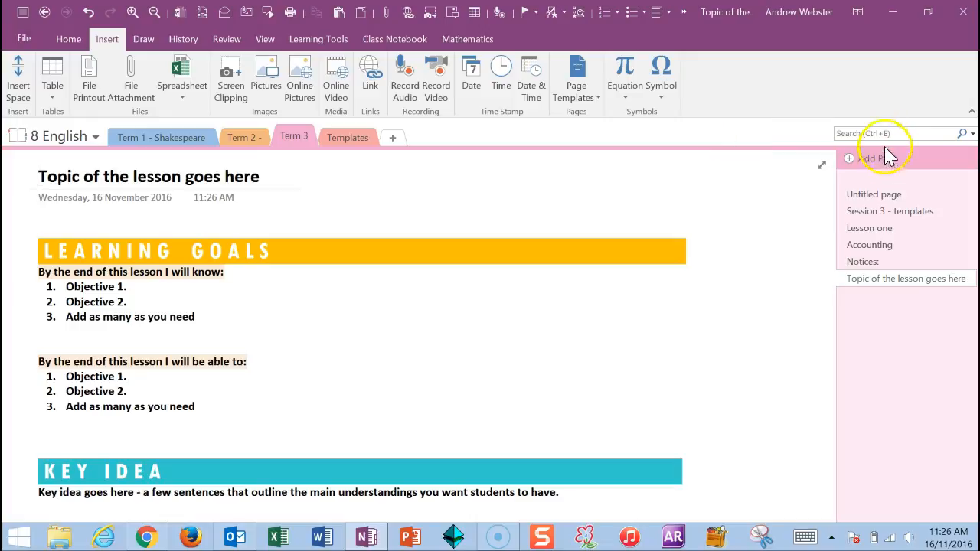
Add a blank page titled "English Template" and enter a "Learning Goals" heading in its body
click(870, 165)
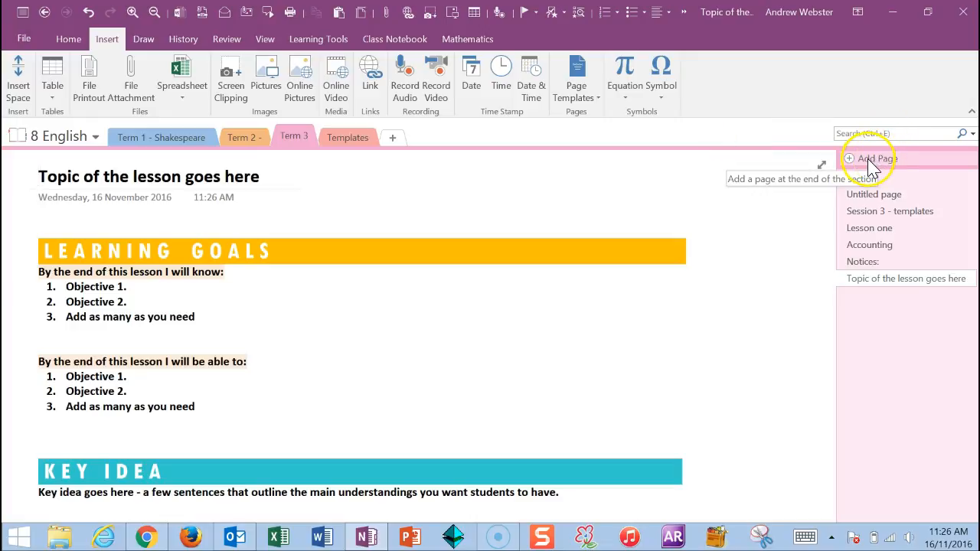
click(871, 162)
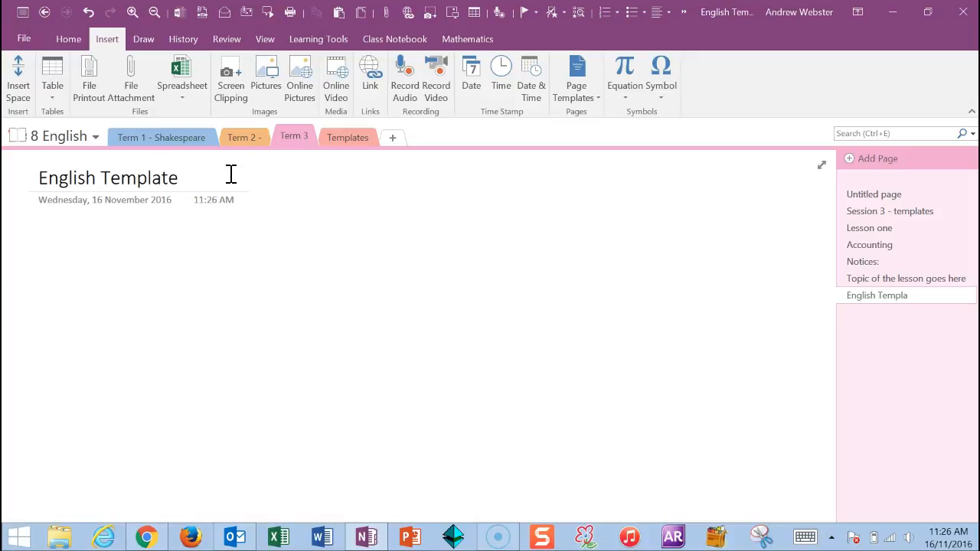
click(41, 229)
text(Learning Goals)
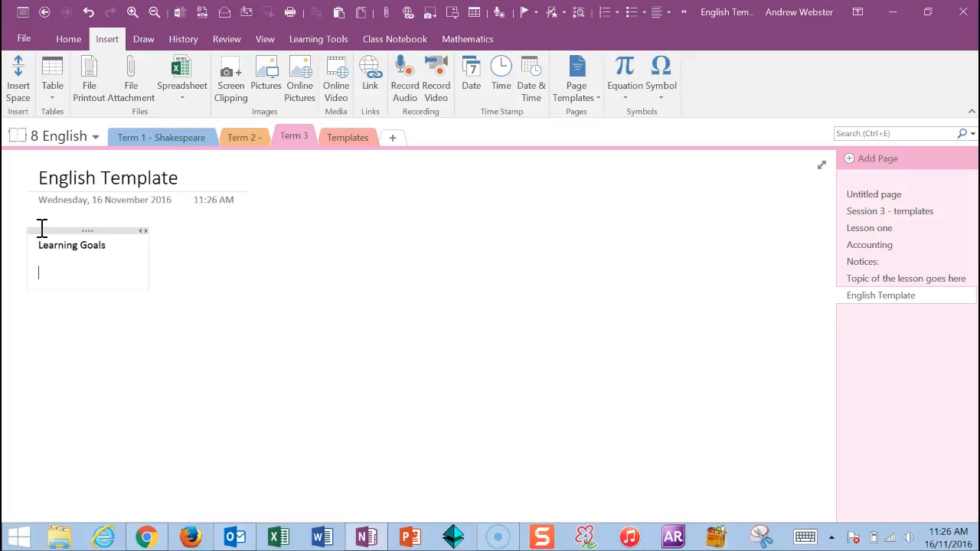
Add a bulleted list below the Learning Goals heading with the placeholder letter D for two items
click(68, 38)
click(155, 66)
text(d)
key(Return)
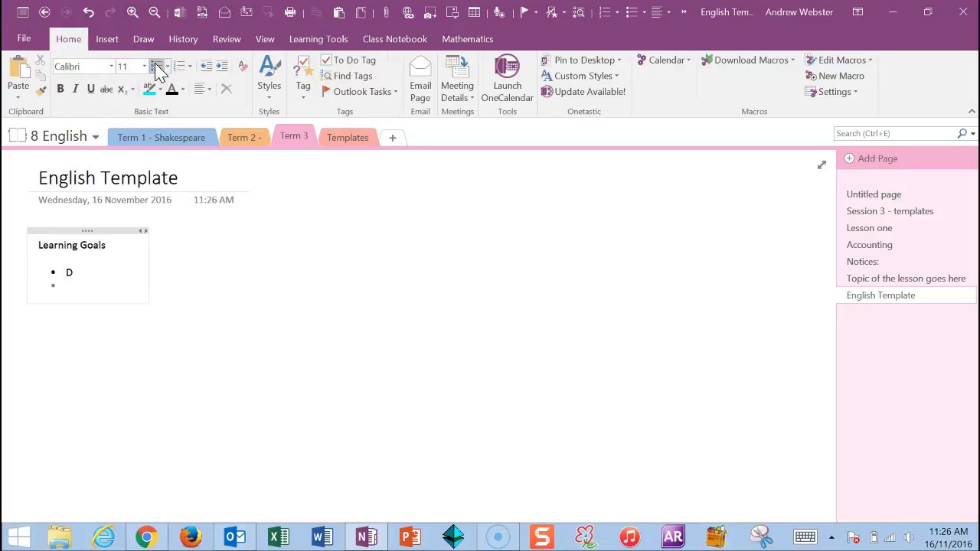
click(156, 66)
key(BackSpace)
key(Return)
text(d)
key(Return)
click(97, 288)
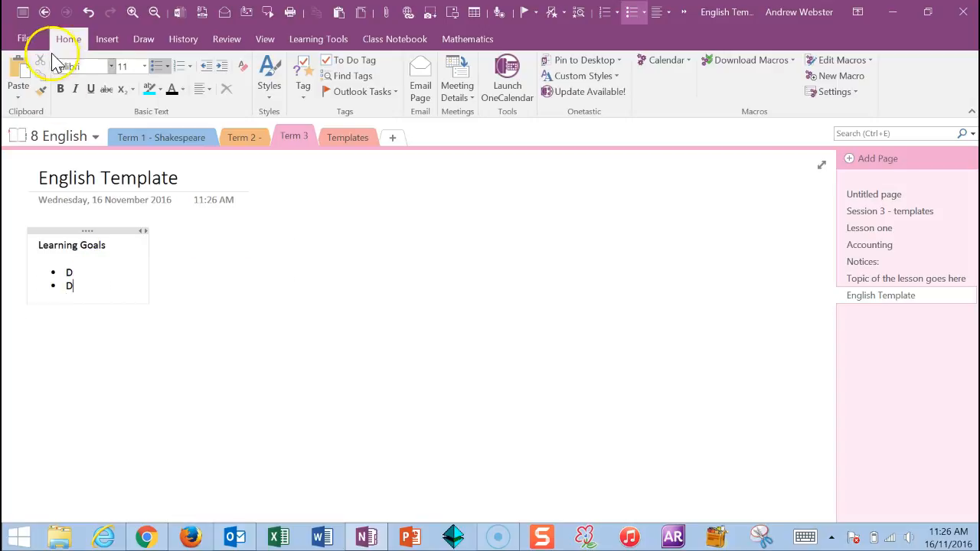
Undo the last list edits and add a "Resources" heading below the Learning Goals bullets
click(90, 14)
click(90, 14)
click(107, 279)
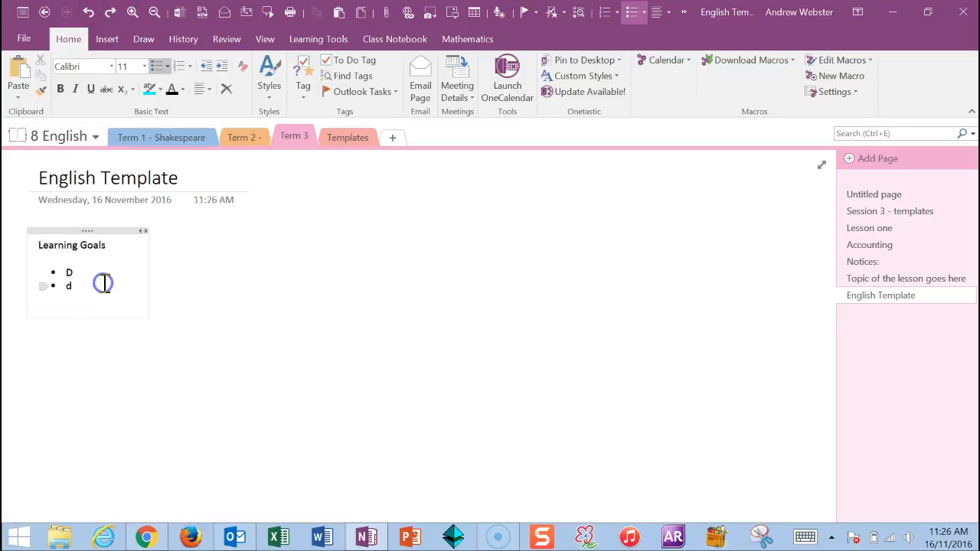
key(Down)
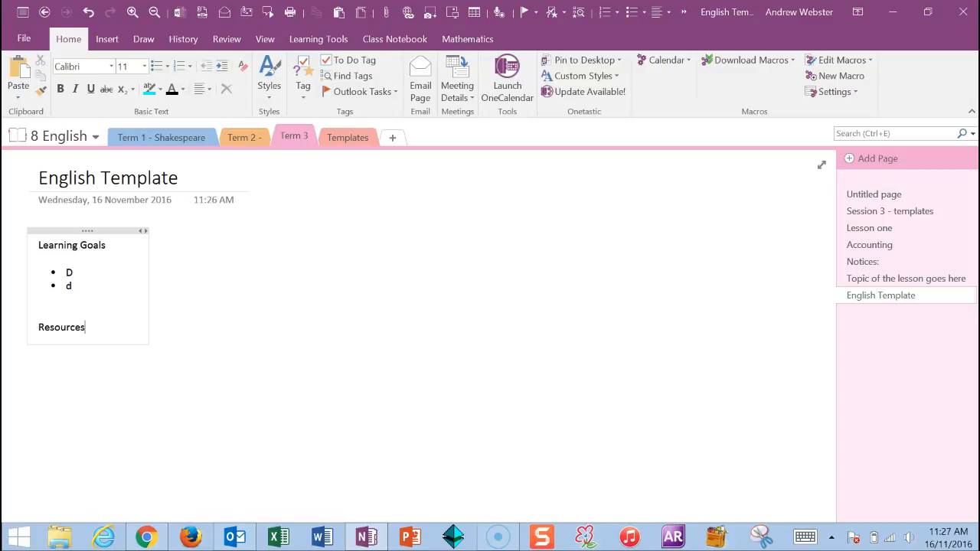
Add a bulleted list below the Resources heading with the placeholder items D, D and S
click(157, 66)
text(D)
key(Return)
text(D)
key(Return)
text(S)
key(Return)
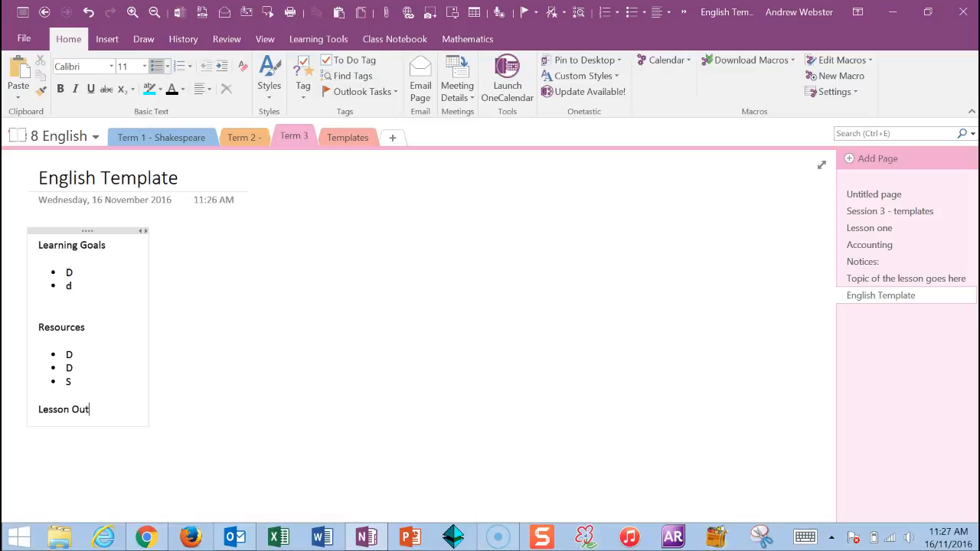
Complete a "Lesson Outline" heading and add three bullets below it, each with the placeholder letter D
click(159, 68)
text(d)
key(Return)
text(d)
key(Return)
text(d)
key(Return)
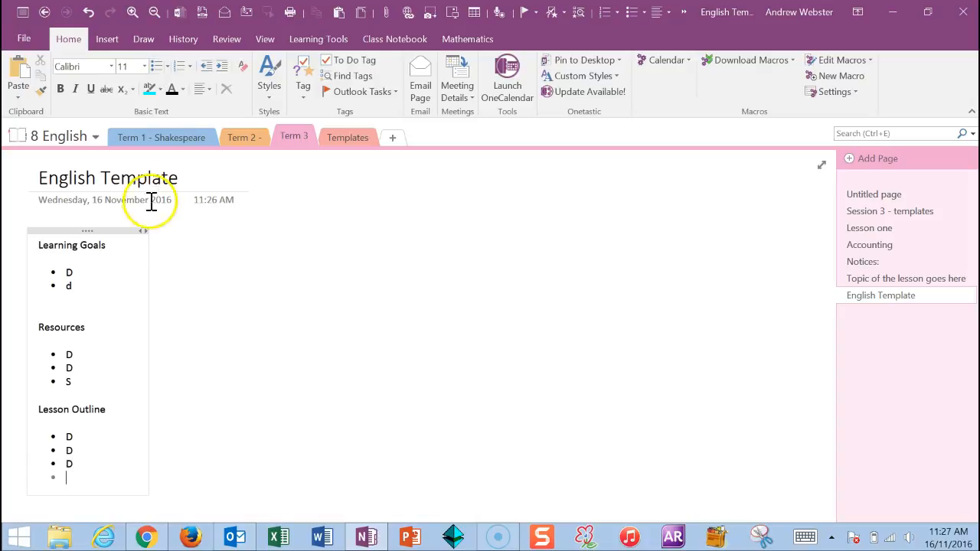
Make the Learning Goals and Resources headings bold with a turquoise text highlight
drag(123, 239, 38, 245)
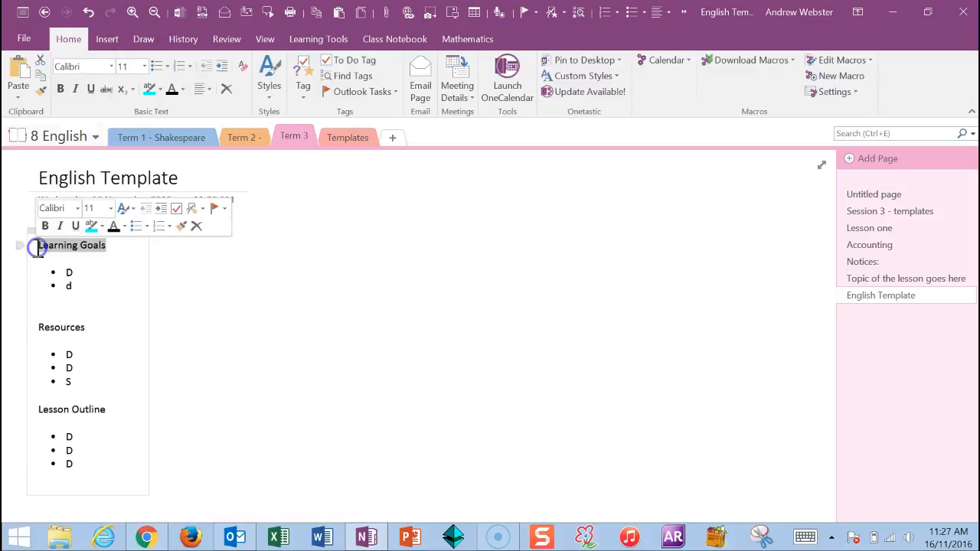
click(61, 89)
click(147, 89)
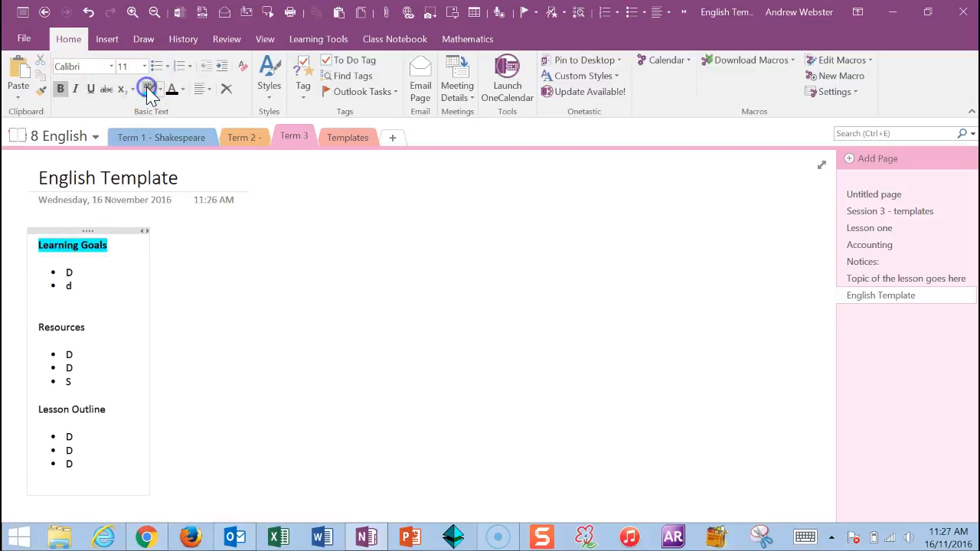
click(95, 329)
drag(95, 330, 33, 328)
click(60, 89)
click(147, 89)
click(143, 339)
Delete the placeholder letters from the Learning Goals and Resources bullets, keeping the empty bullet points
click(84, 272)
key(BackSpace)
click(88, 284)
key(BackSpace)
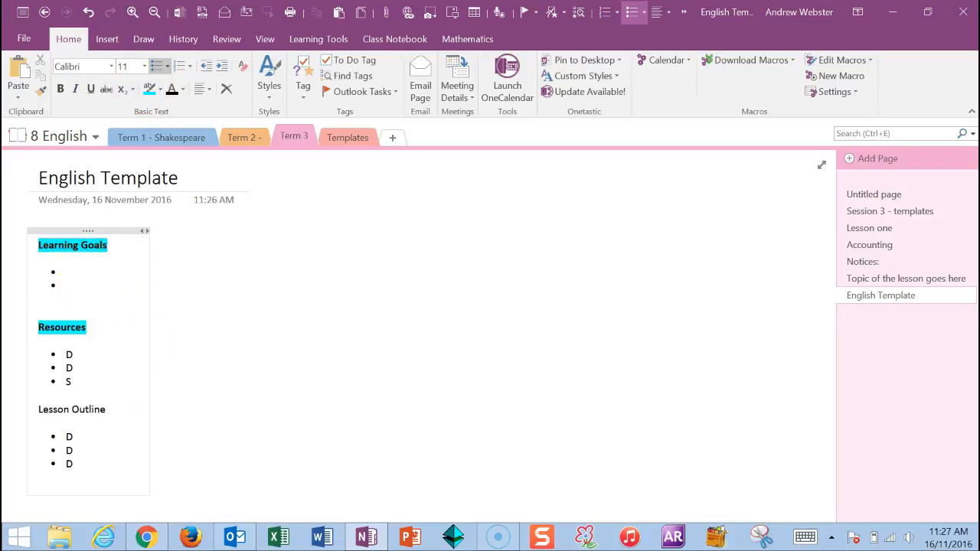
click(89, 356)
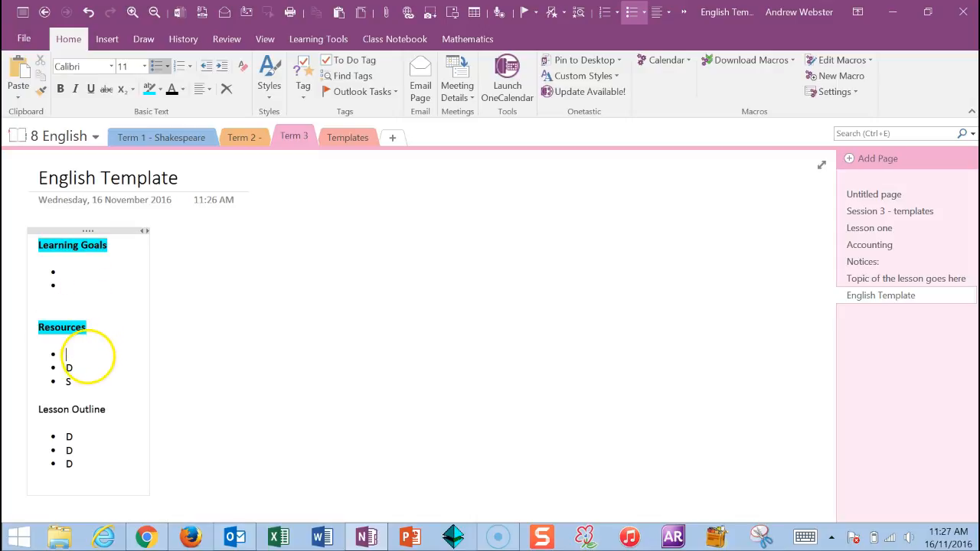
click(90, 367)
key(BackSpace)
click(92, 382)
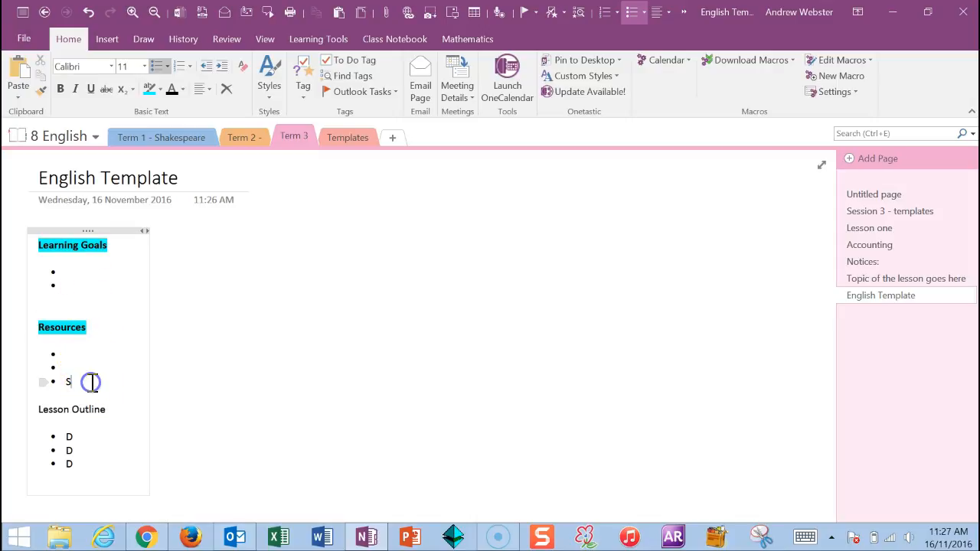
Delete the placeholder letters from the Lesson Outline bullets, keeping the empty bullet points
click(87, 437)
key(BackSpace)
click(87, 456)
key(BackSpace)
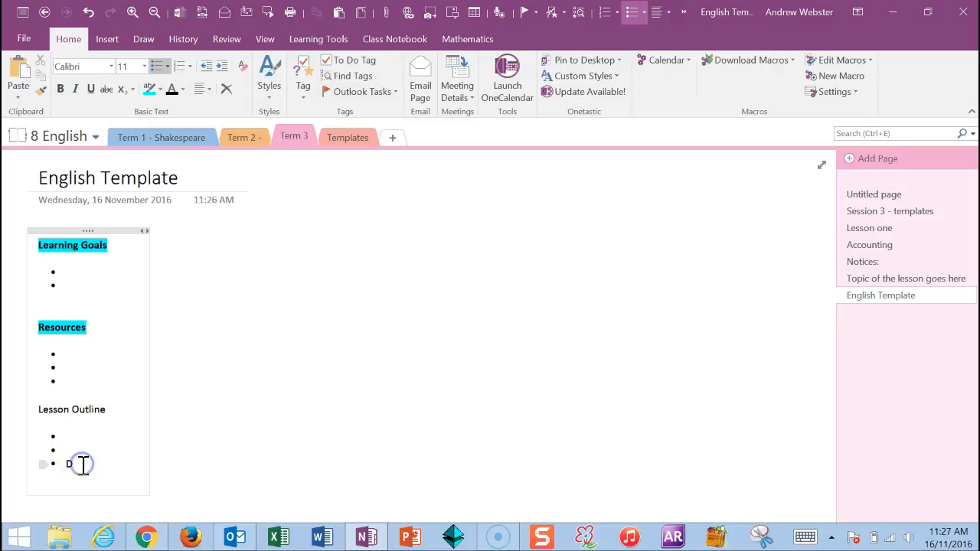
Highlight the Lesson Outline heading in turquoise and apply bold to match the other two headings
drag(110, 411, 42, 414)
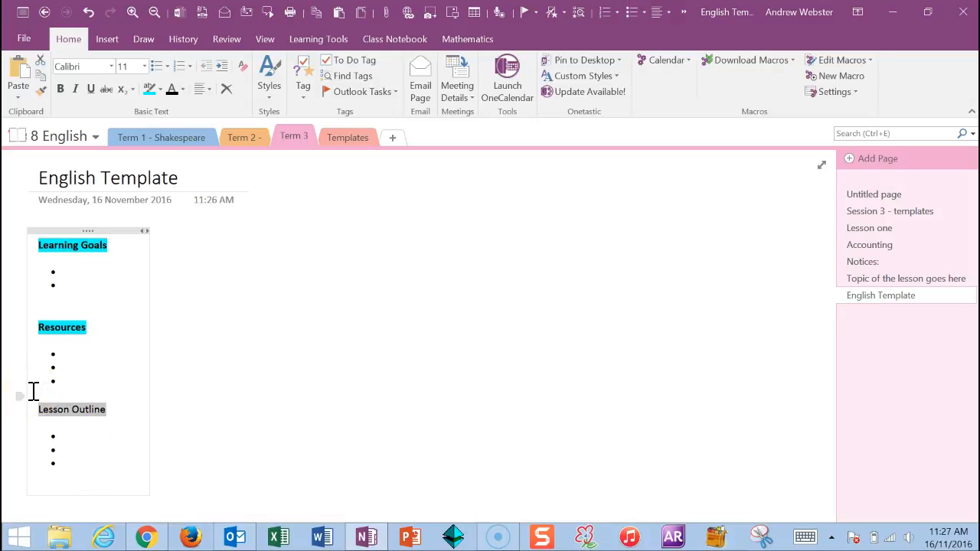
click(173, 91)
click(149, 89)
click(61, 89)
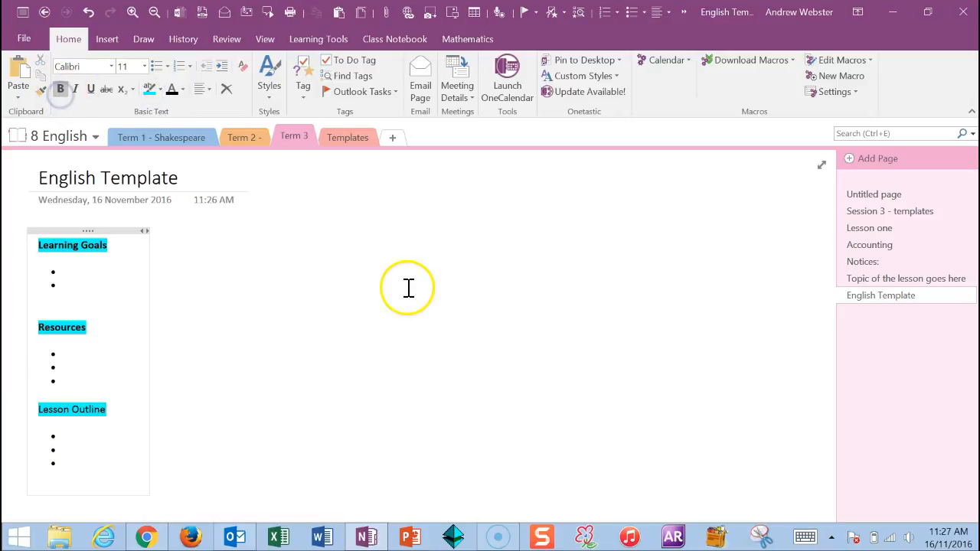
click(378, 315)
click(90, 362)
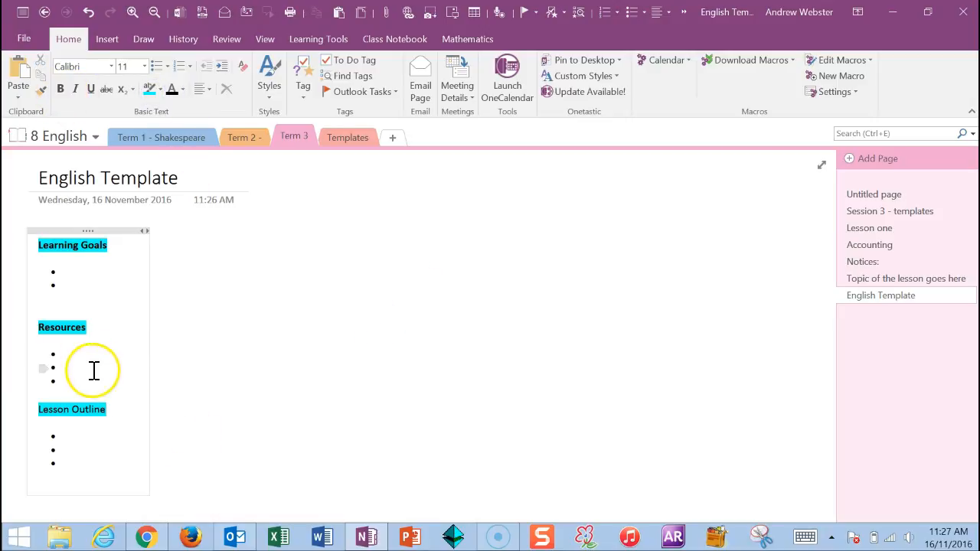
triple_click(64, 409)
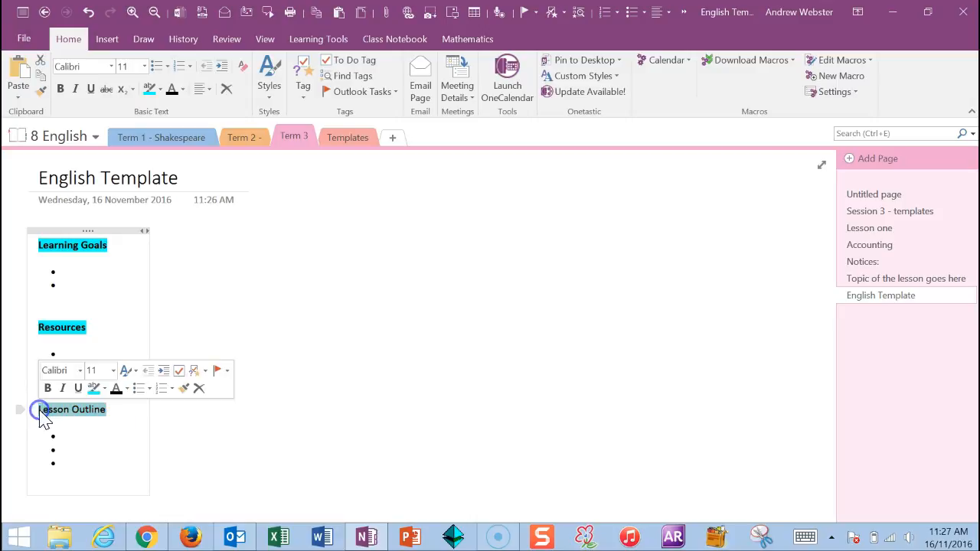
click(60, 91)
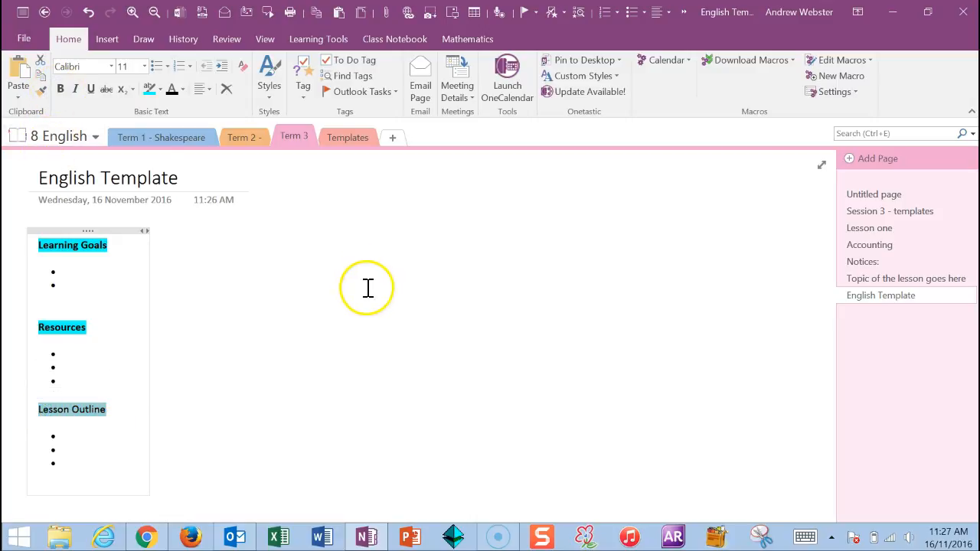
Make the highlighted Lesson Outline heading bold and deselect it
click(60, 88)
click(325, 332)
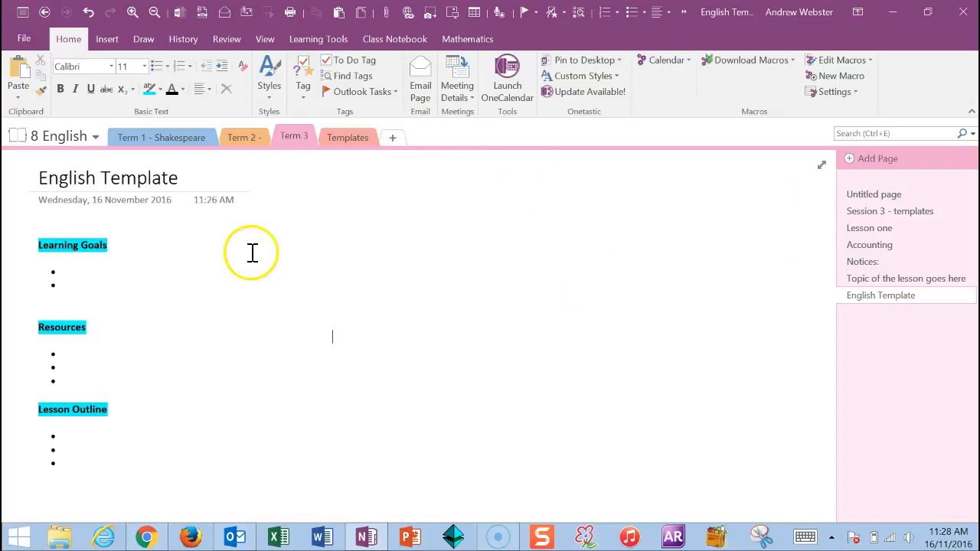
Save the current page as a page template named English Template, replacing the existing template of that name
click(109, 42)
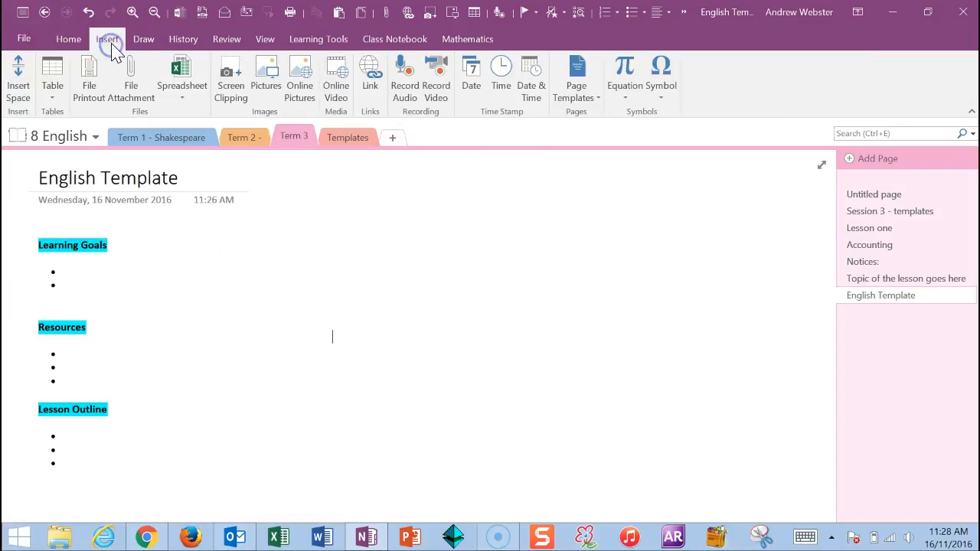
click(578, 74)
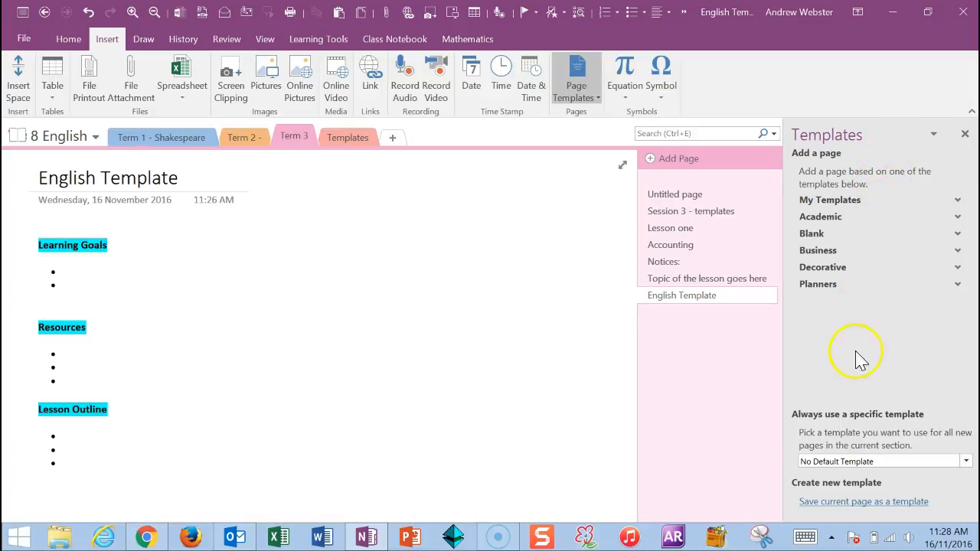
click(845, 503)
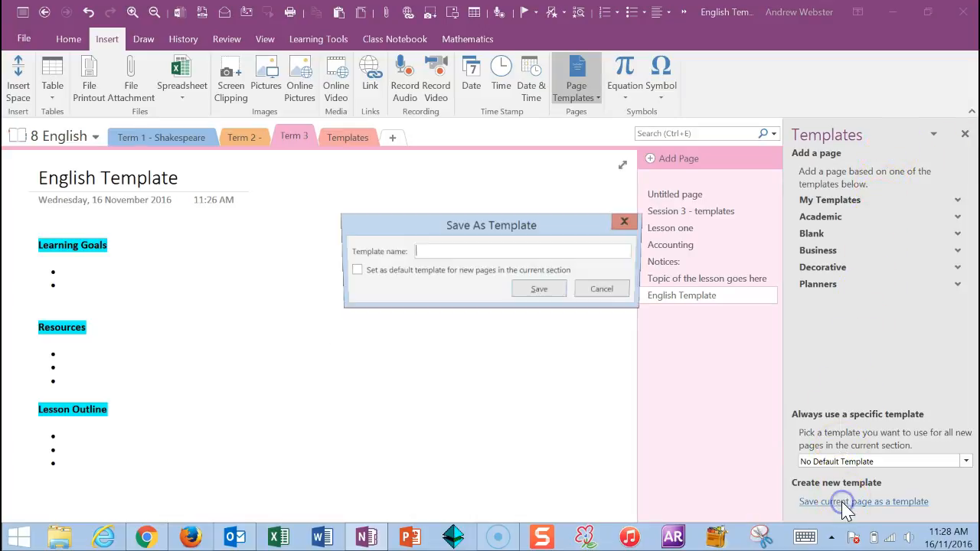
click(508, 252)
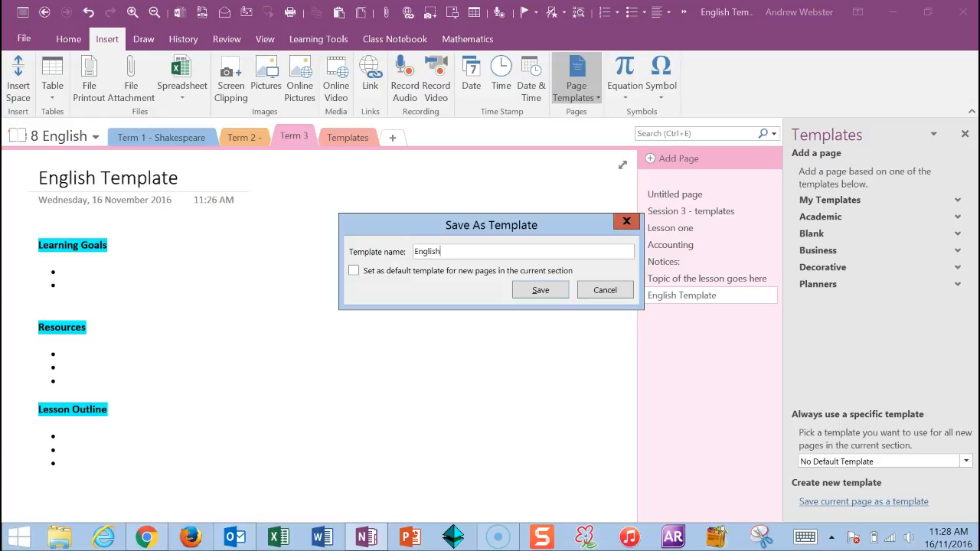
text(English Template)
click(538, 292)
click(473, 312)
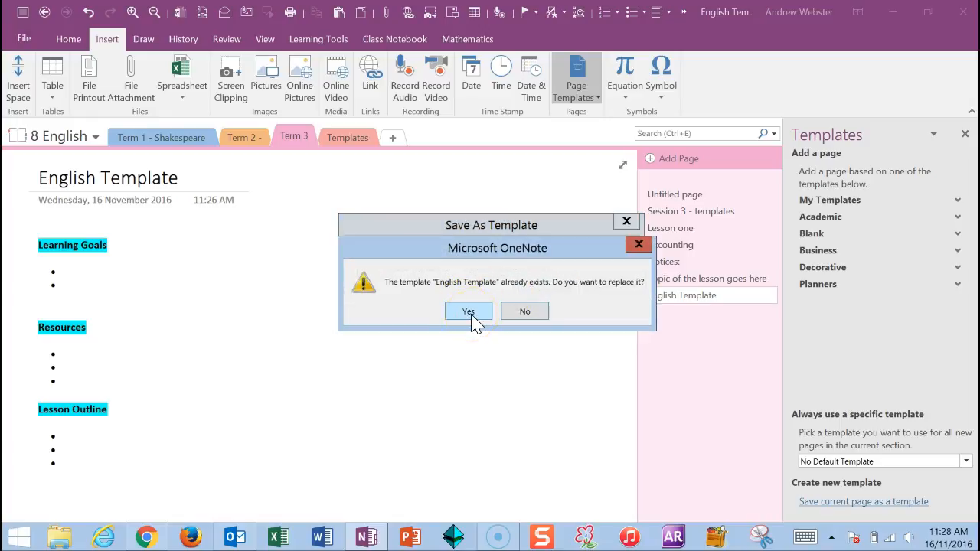
click(470, 313)
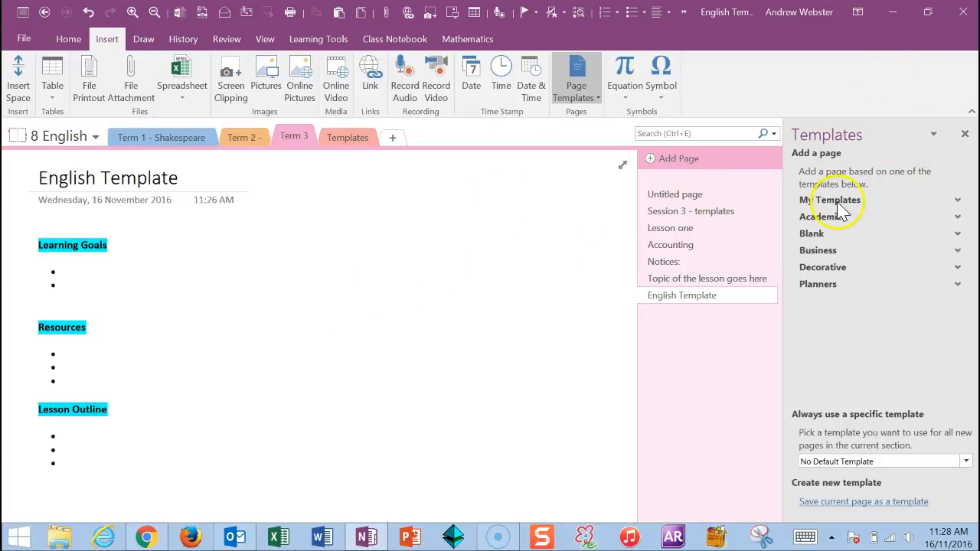
Add a new page to the Term 3 section based on English Template from My Templates
click(957, 202)
drag(957, 218, 962, 297)
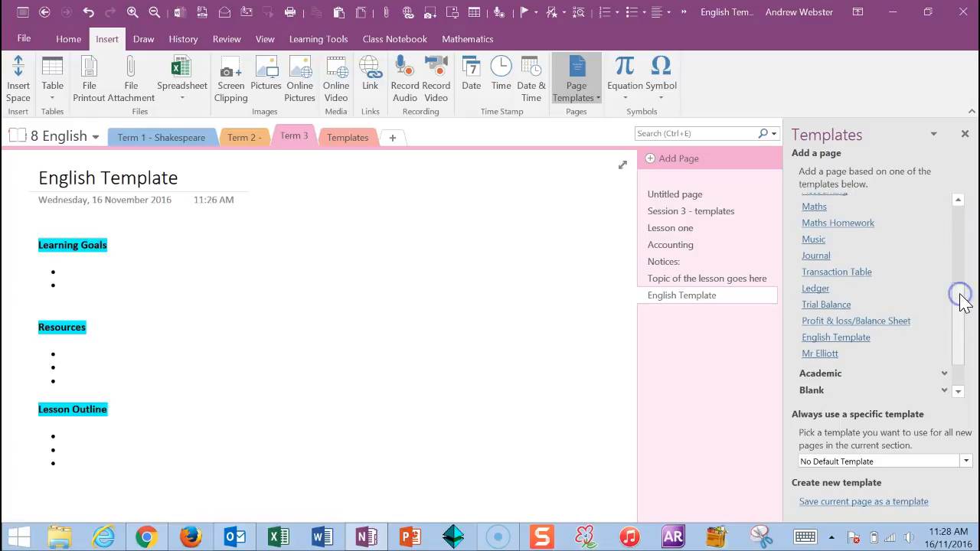
click(830, 346)
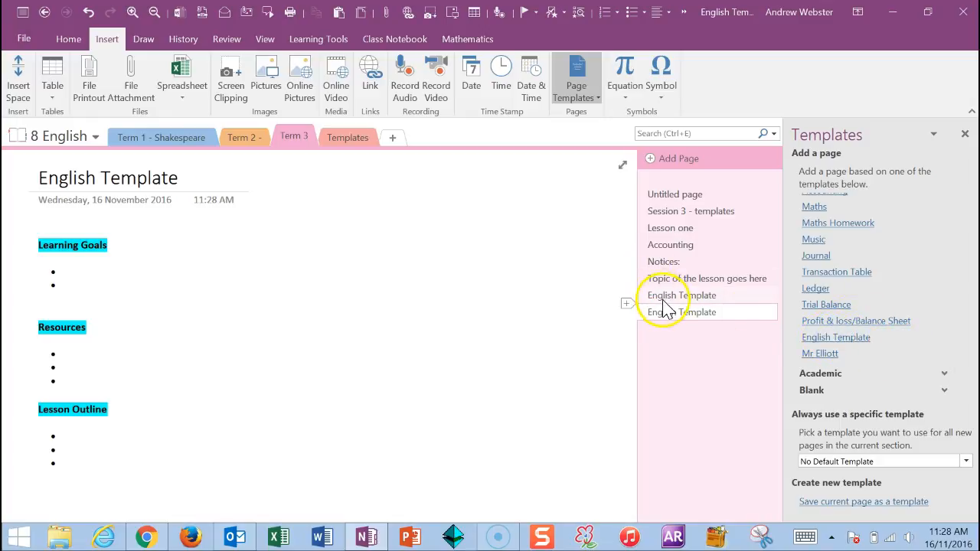
Move the newly added English Template page into the Term 2 section and open that section
drag(667, 308, 374, 165)
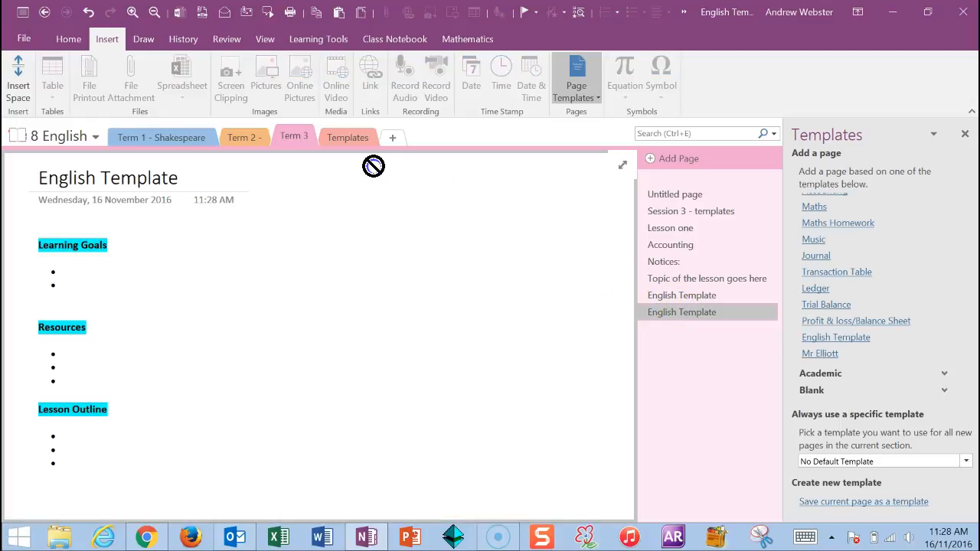
drag(250, 135, 251, 138)
click(249, 138)
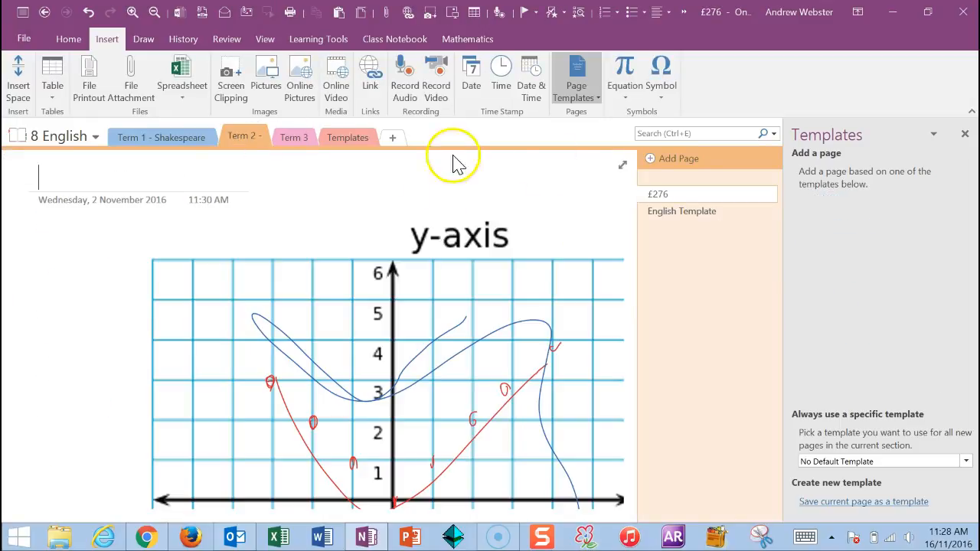
Add a page based on English Template from My Templates to the Term 1 - Shakespeare section
click(186, 136)
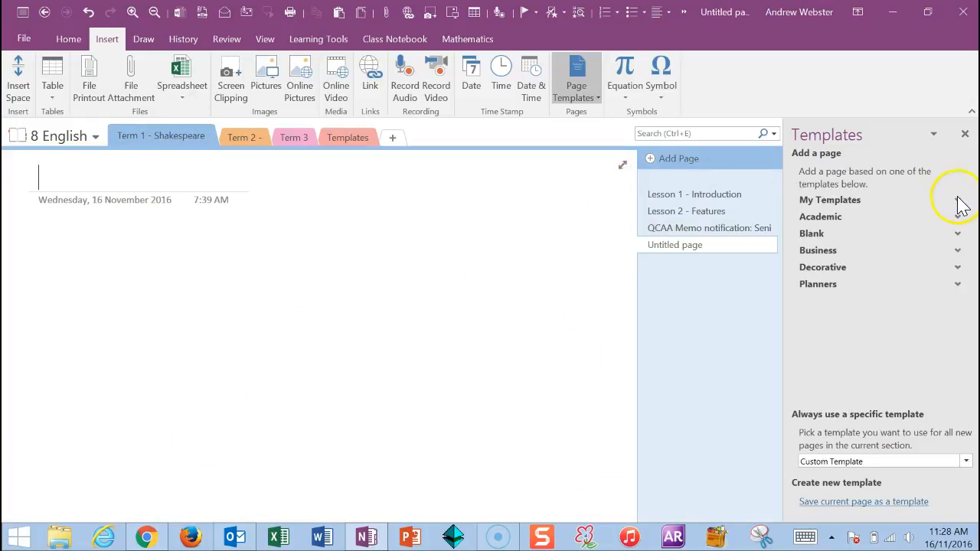
click(957, 200)
drag(956, 214, 964, 293)
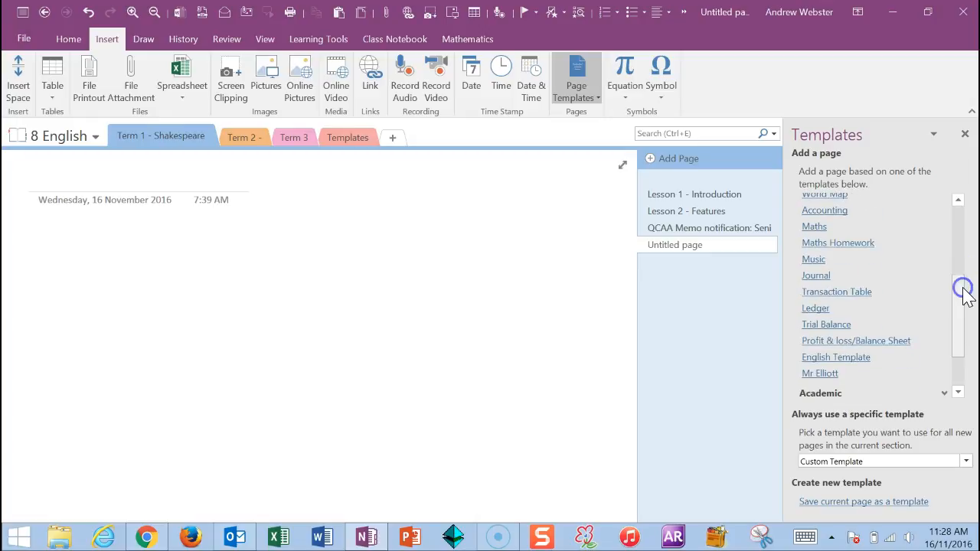
click(856, 363)
click(670, 265)
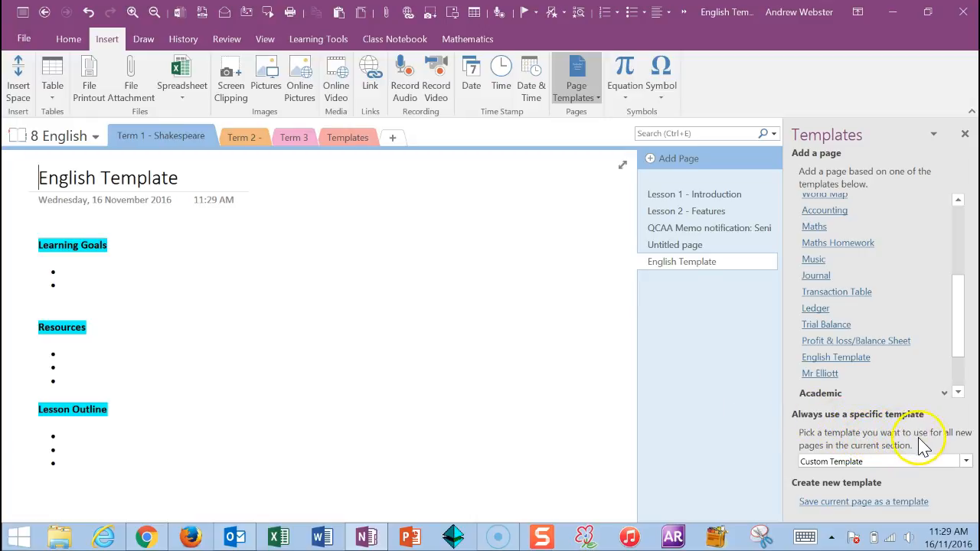
Set English Template - My Templates as the default template for new pages in the Term 1 - Shakespeare section
click(966, 462)
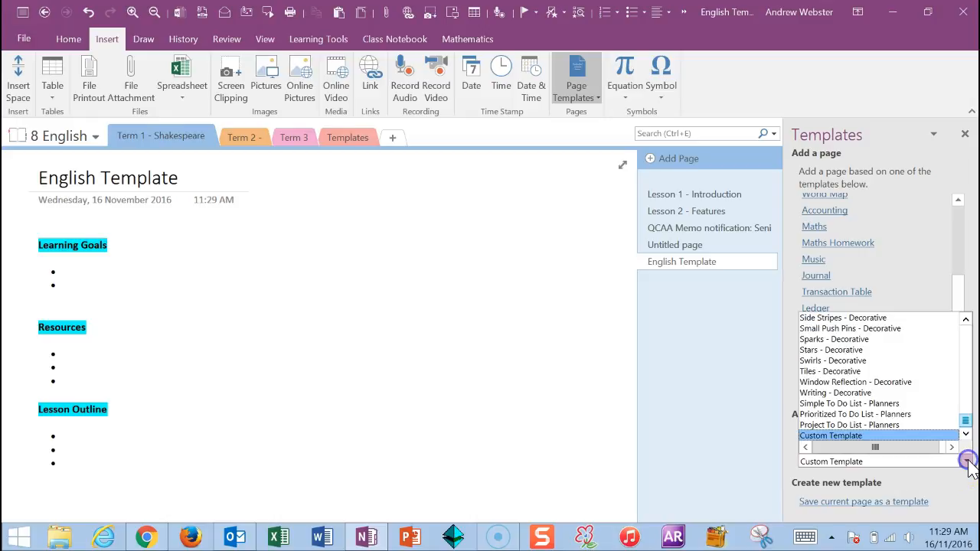
drag(962, 421, 959, 343)
click(930, 372)
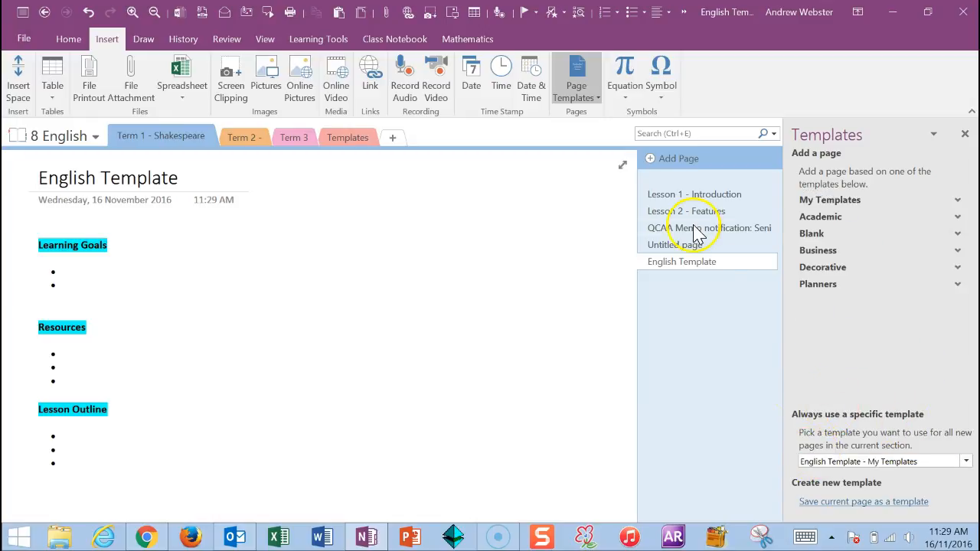
Add five new pages to the Term 1 - Shakespeare section using its default template, and close the template options
click(672, 159)
click(672, 158)
click(671, 159)
click(671, 158)
click(671, 158)
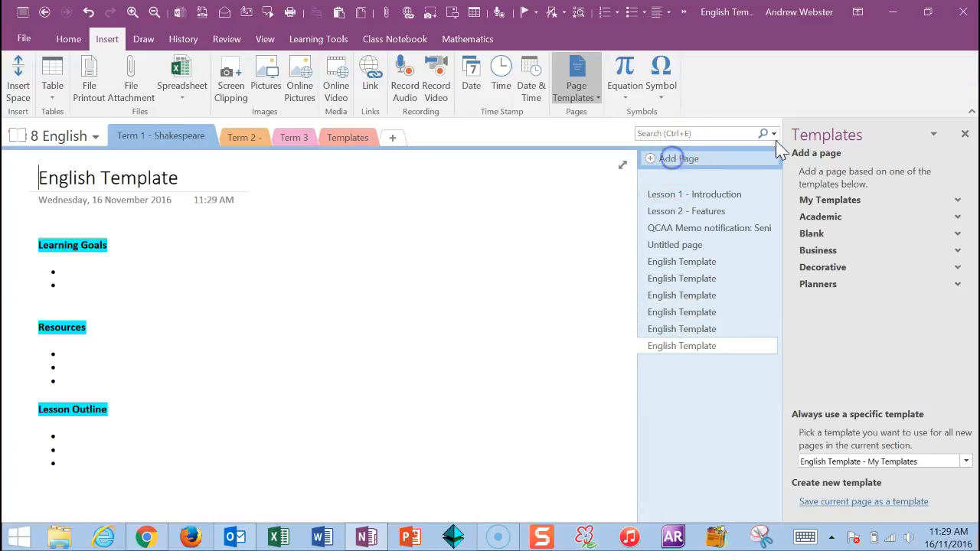
click(965, 135)
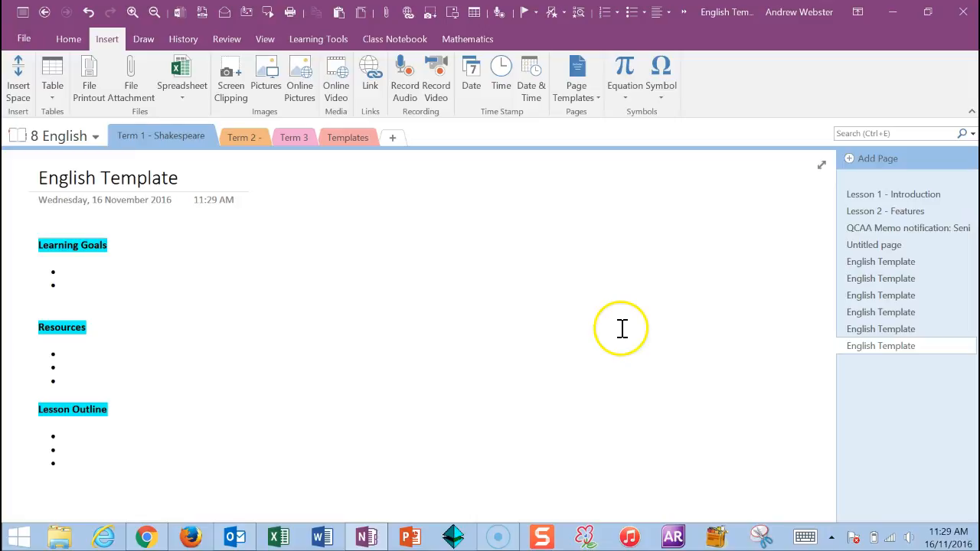
Enter "To understand" in the first Learning Goals bullet of the newest page
click(104, 271)
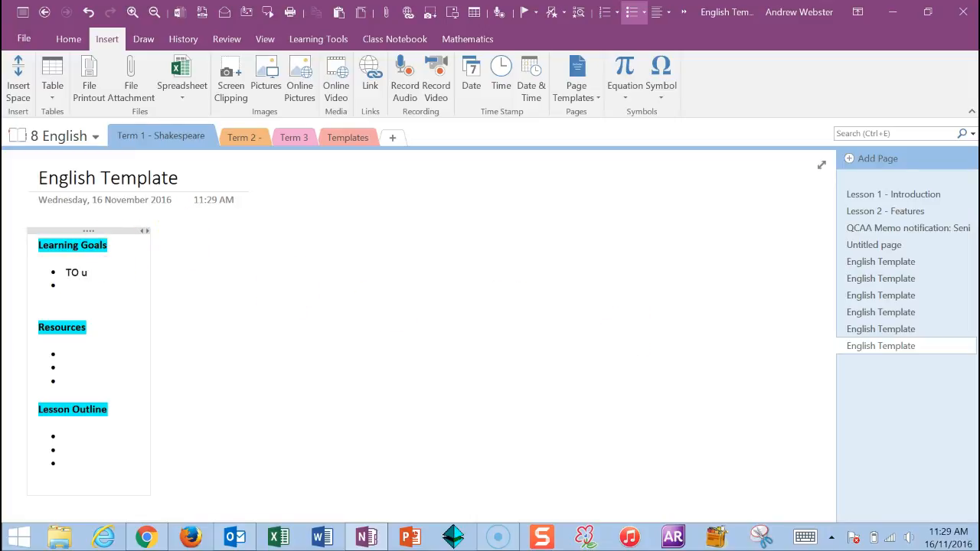
text(To understand)
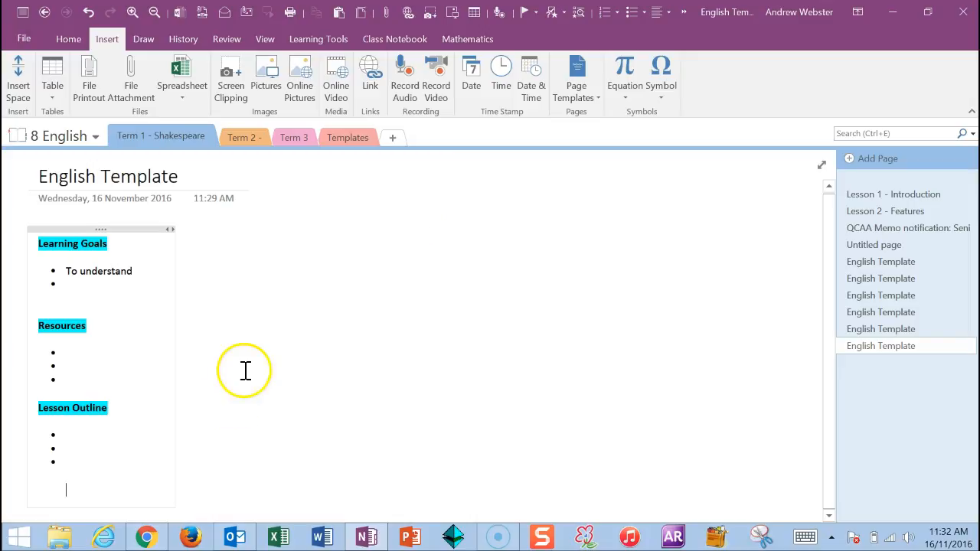
Switch to Chrome and save the periodic table image to the Desktop as periodic table.png
click(160, 538)
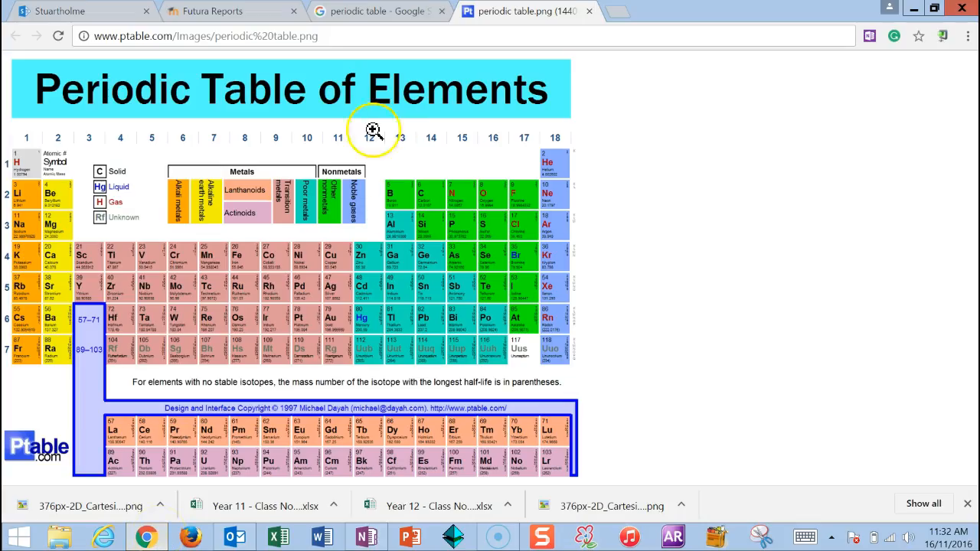
click(368, 174)
click(462, 173)
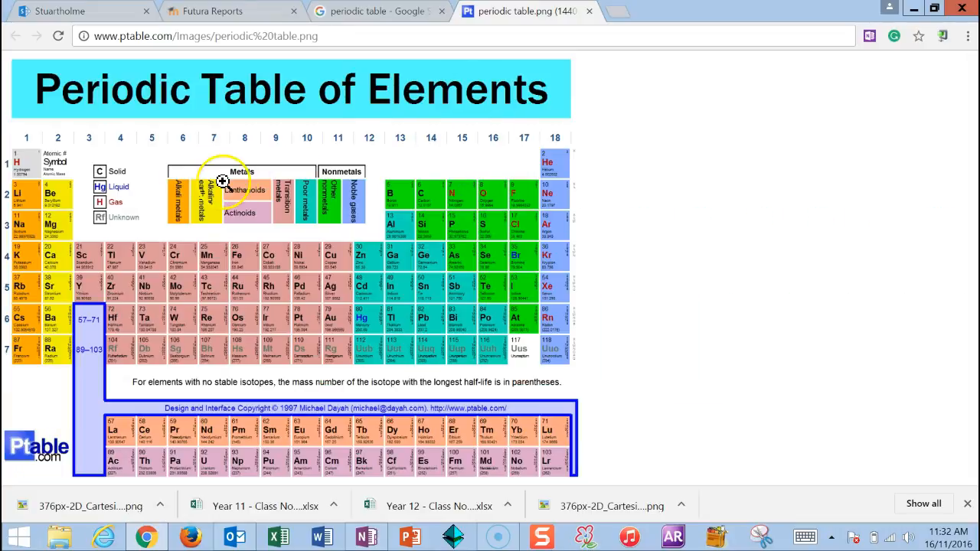
right_click(385, 116)
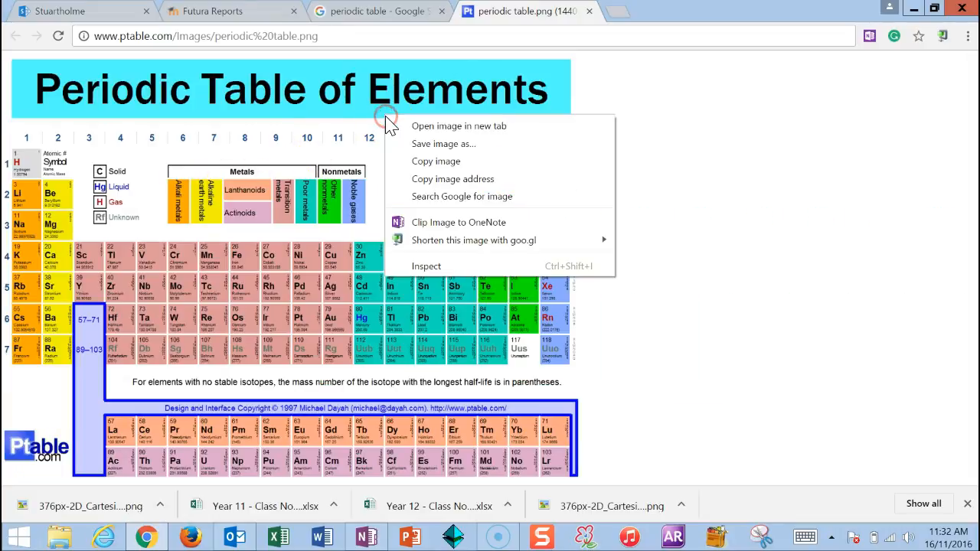
click(411, 150)
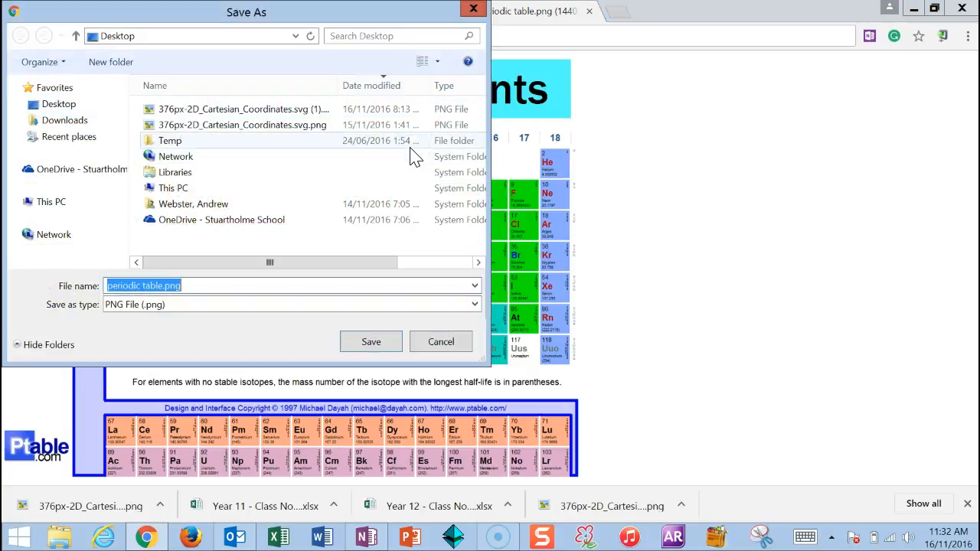
click(67, 106)
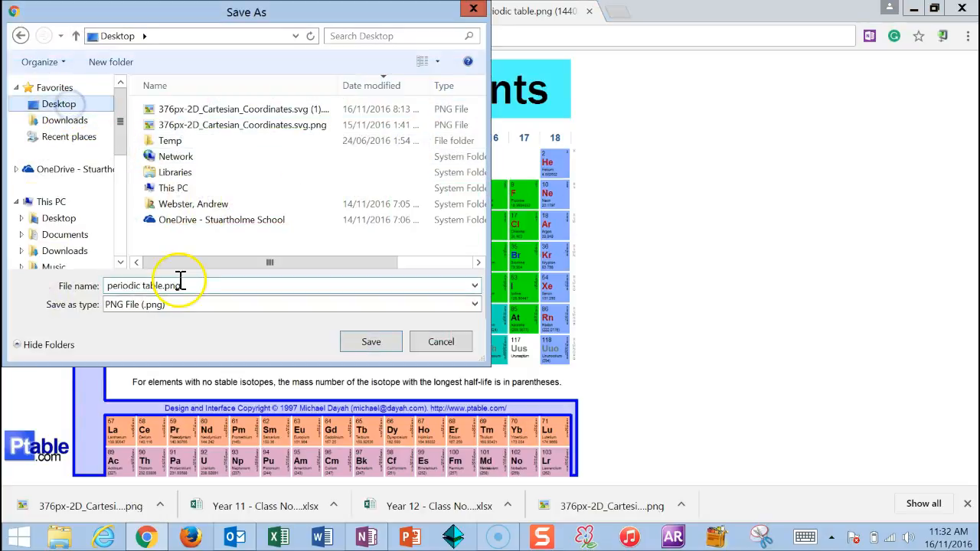
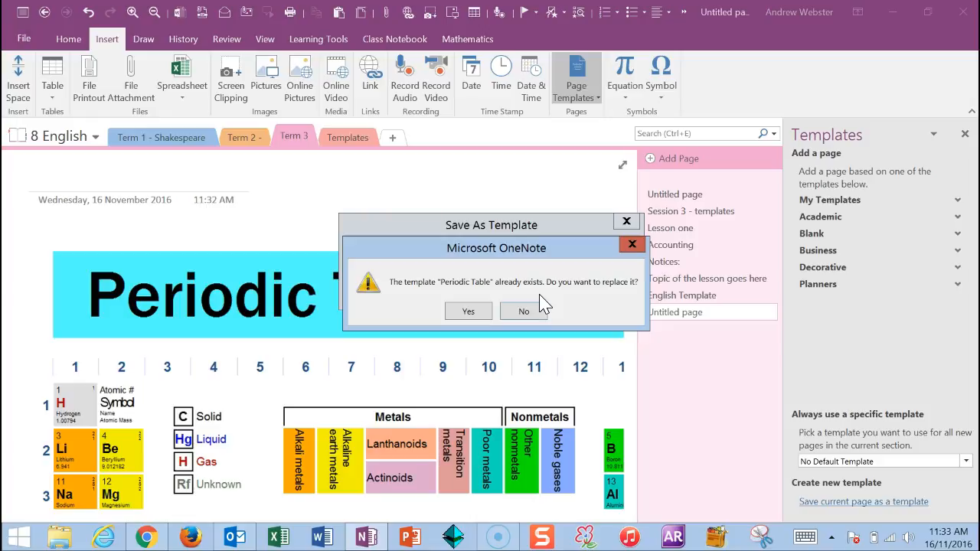
Replace the existing Periodic Table template with the current page, and add a new page based on it
click(470, 312)
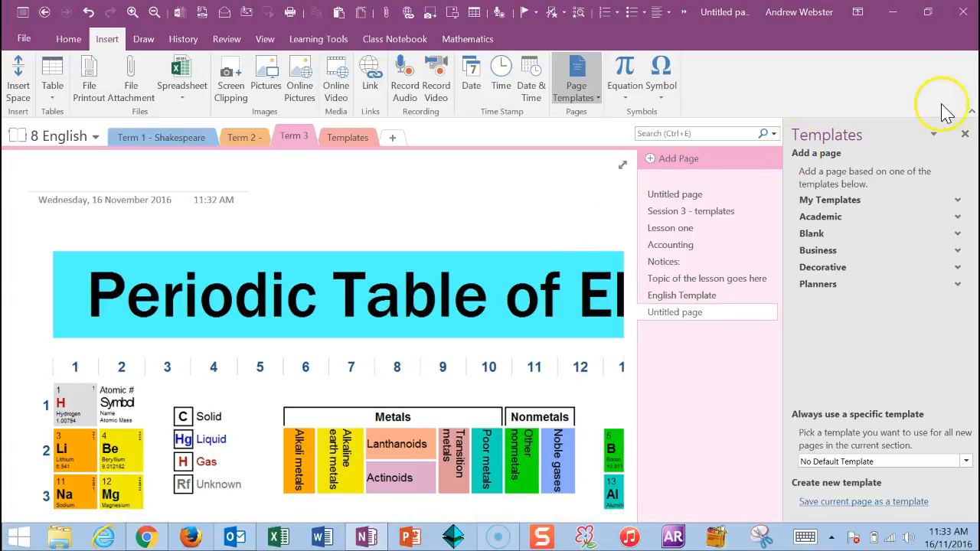
click(963, 135)
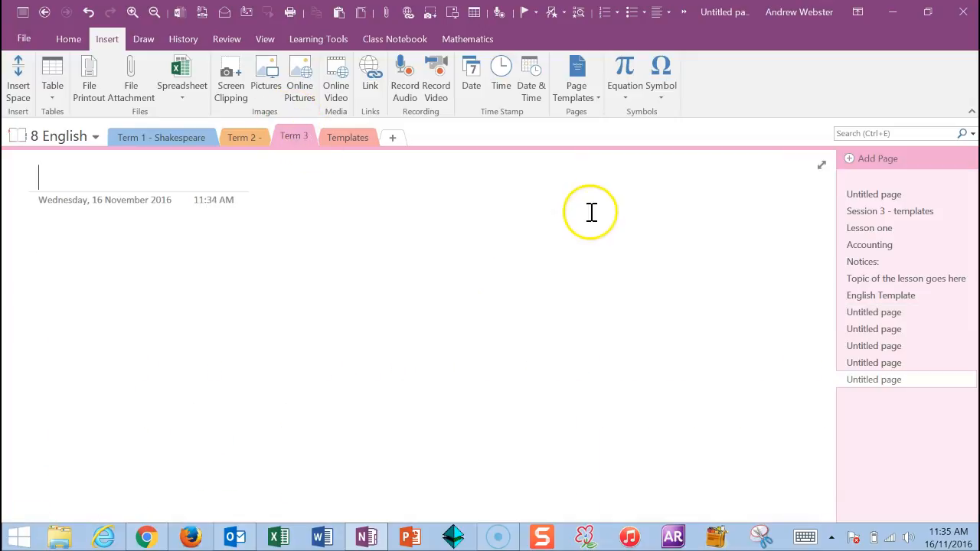
click(587, 98)
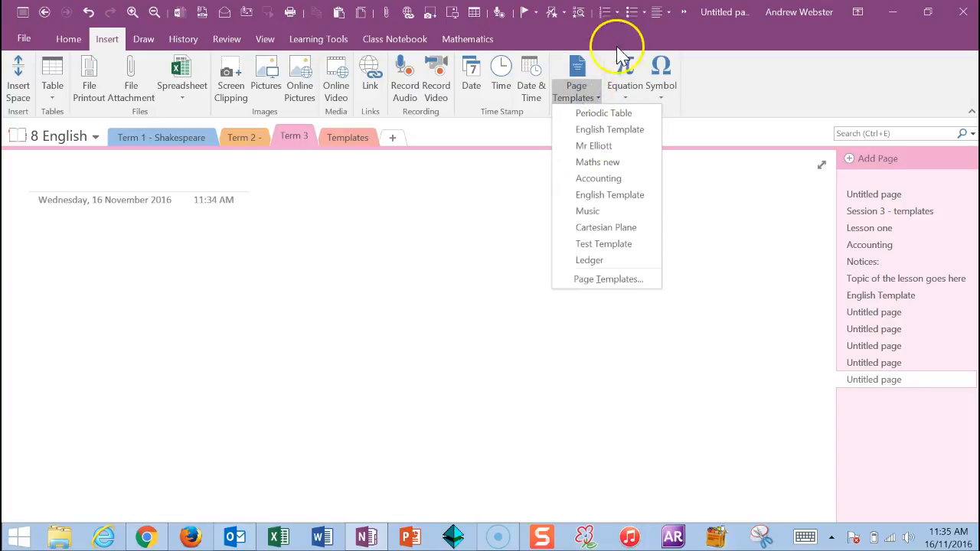
click(604, 115)
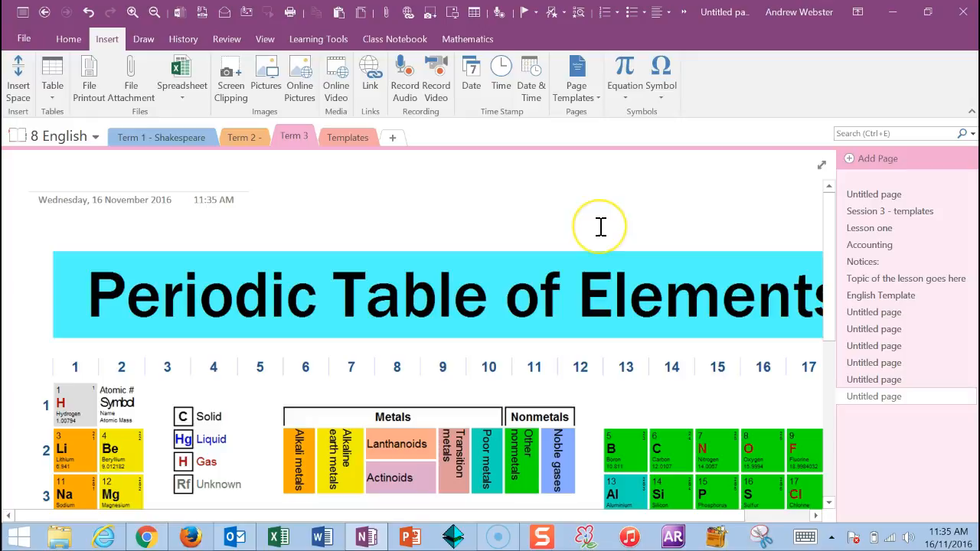
Circle the hydrogen cell and the title words "Table" and "of" on the periodic table page with a thin green pen
click(144, 38)
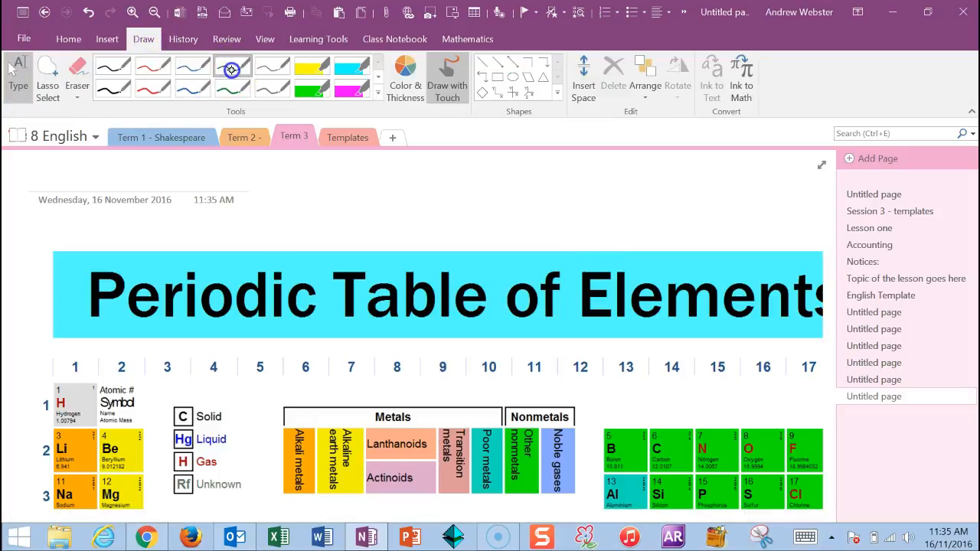
click(119, 343)
mouse_move(66, 369)
mouse_down()
mouse_move(158, 367)
mouse_move(411, 229)
mouse_move(350, 241)
mouse_move(356, 247)
mouse_up()
drag(490, 224, 554, 202)
mouse_move(494, 245)
mouse_down()
mouse_move(562, 372)
mouse_move(546, 241)
mouse_up()
Mark the words "Table of" in the periodic table title with the green highlighter, and return to typing mode
click(313, 88)
click(451, 290)
mouse_move(452, 289)
mouse_down()
mouse_move(518, 313)
mouse_move(580, 307)
mouse_up()
key(Escape)
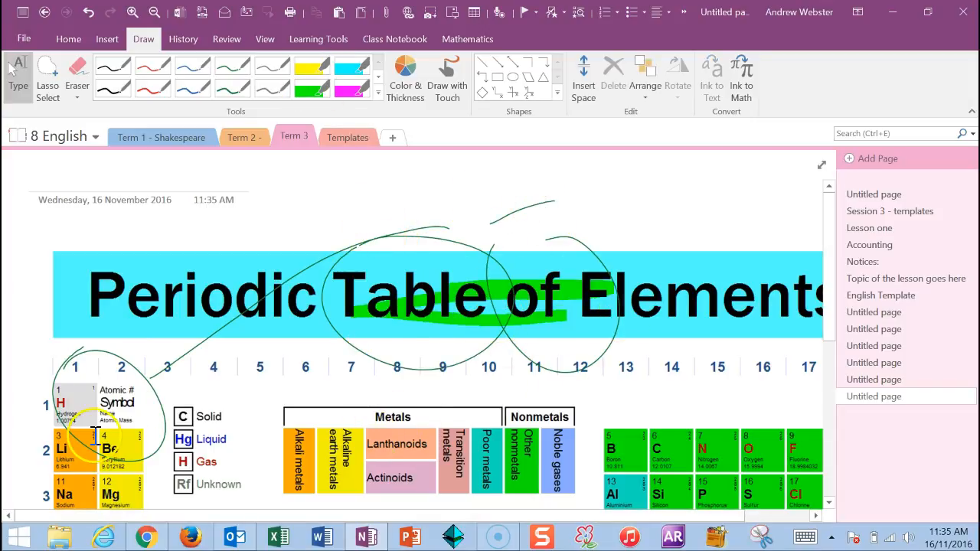
View the Maths, Accounting, Cartesian Plane, Periodic Table, World Map and Music template pages in the Templates section
click(346, 139)
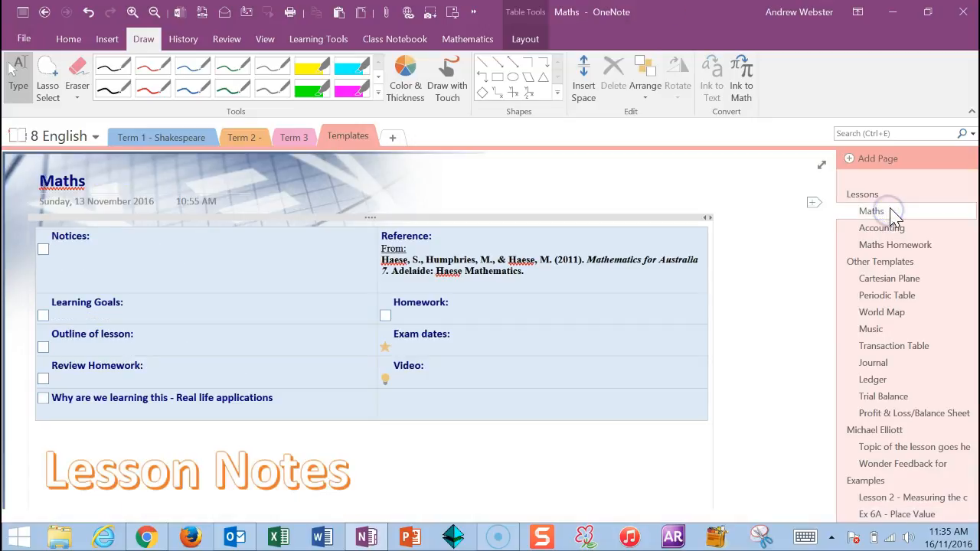
click(883, 230)
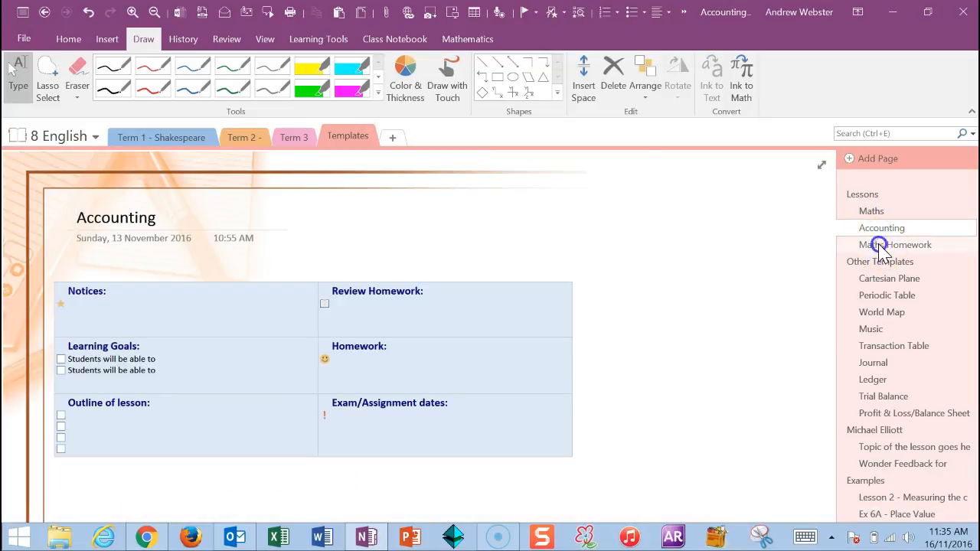
click(878, 284)
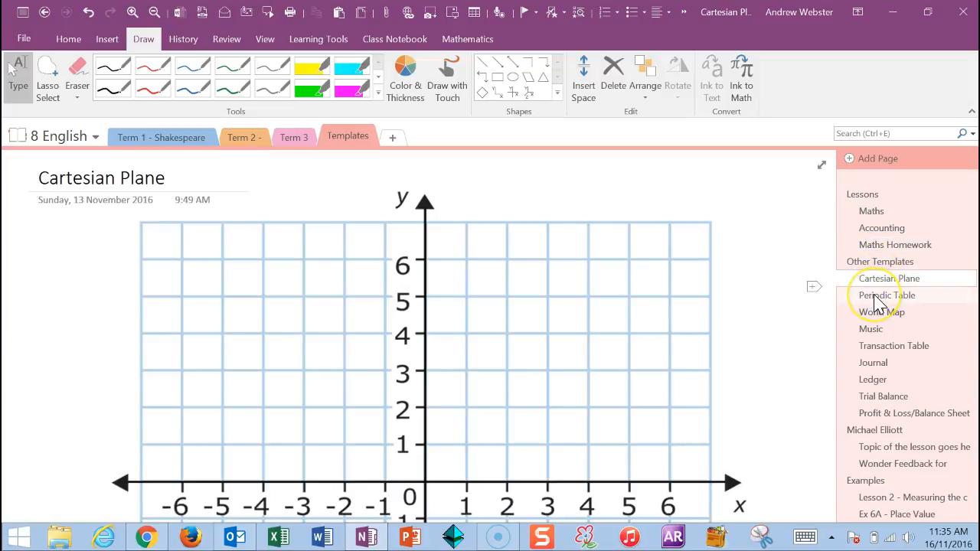
click(876, 296)
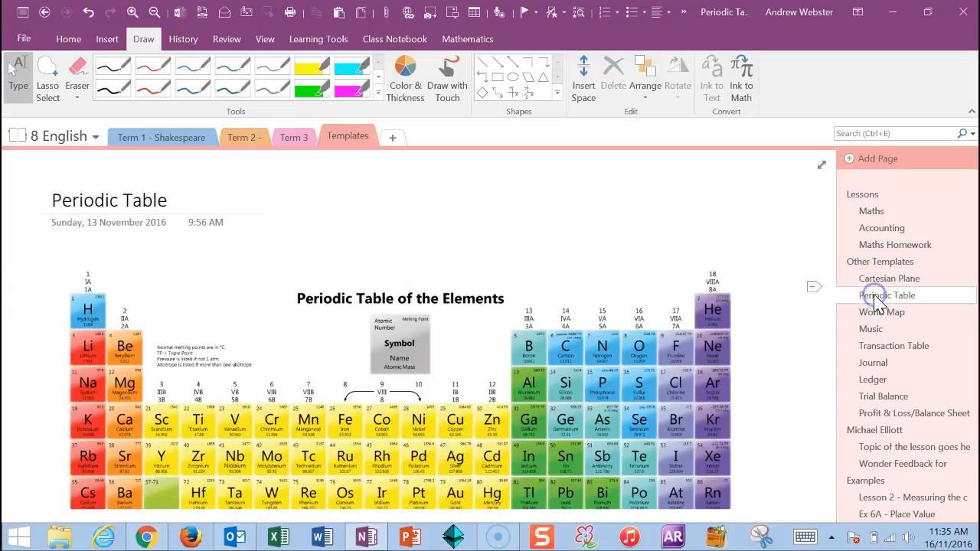
click(873, 314)
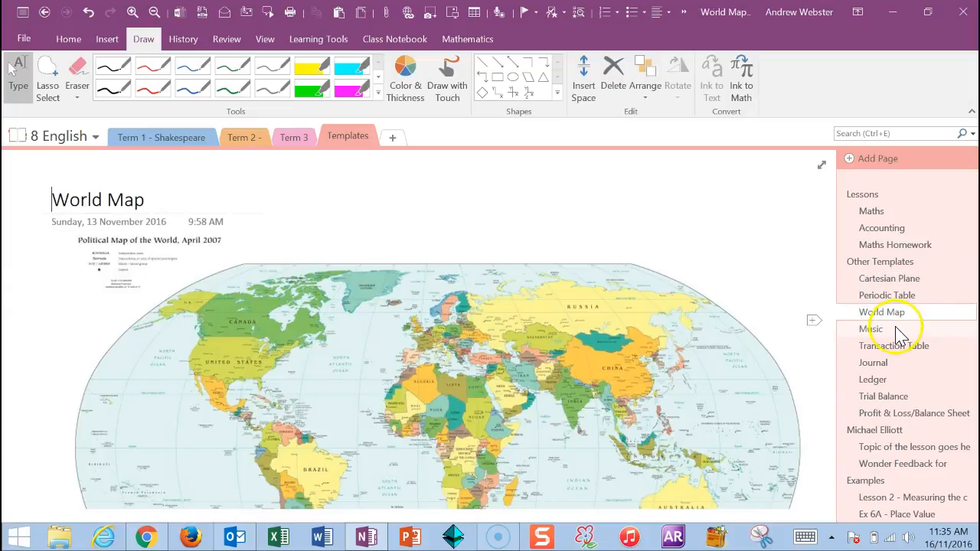
click(896, 329)
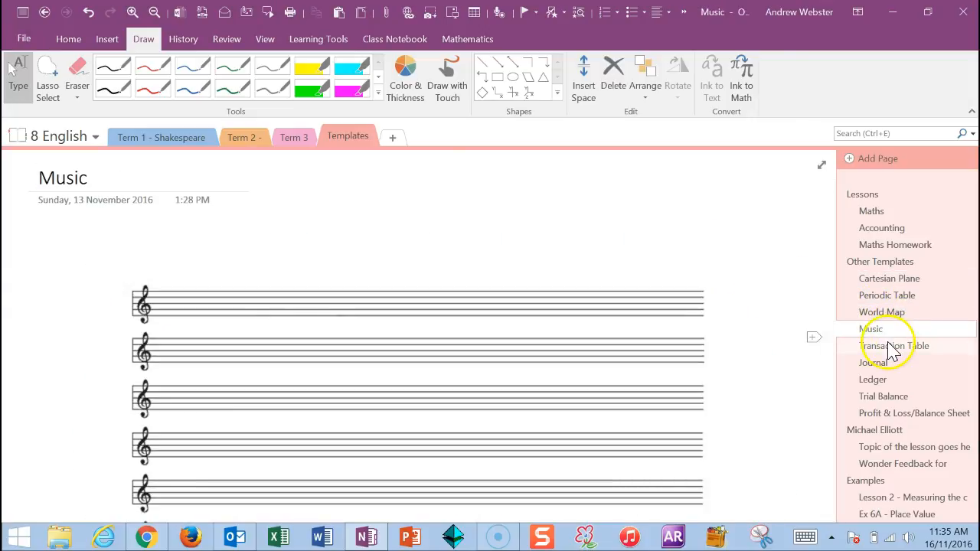
View the bookkeeping template pages from Transaction Table through Journal, Ledger and Trial Balance to Profit & Loss/Balance Sheet
click(911, 356)
click(904, 365)
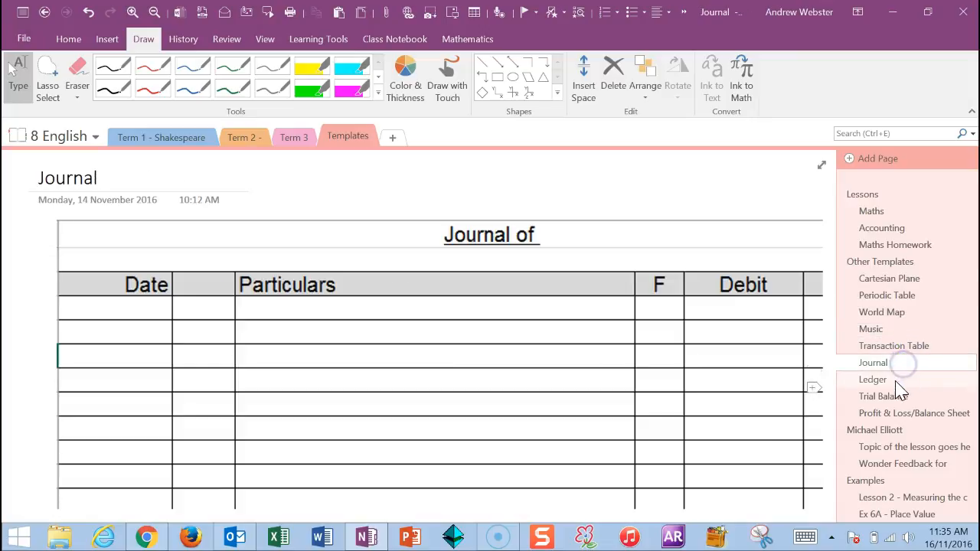
click(893, 381)
click(895, 397)
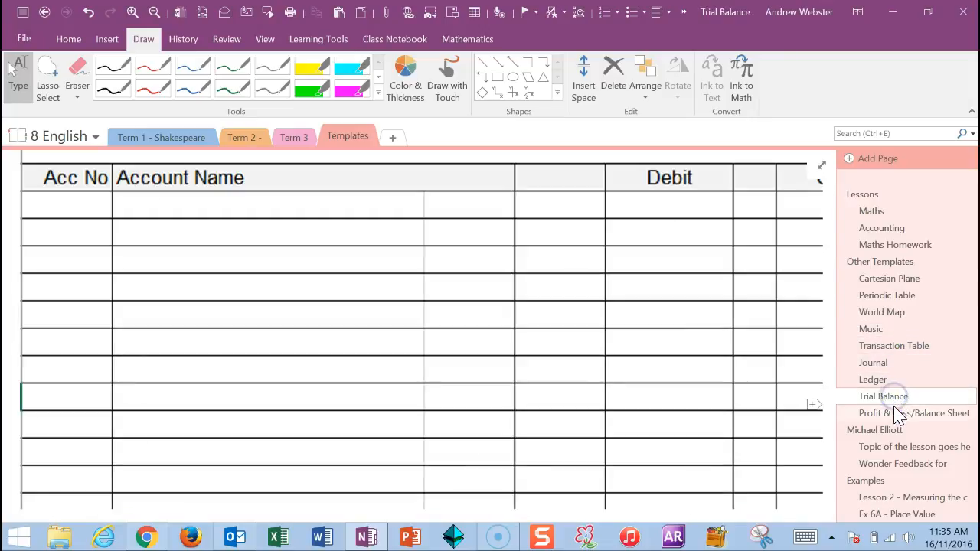
click(895, 414)
Look through the "Topic of the lesson goes here" and "Wonder Feedback for" template pages, ending at the feedback page's title
click(892, 448)
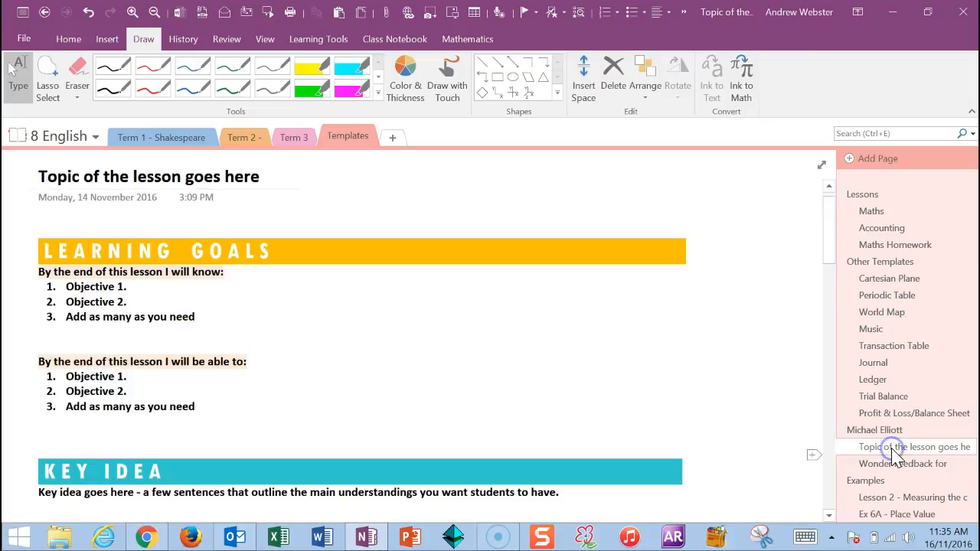
drag(833, 226, 834, 205)
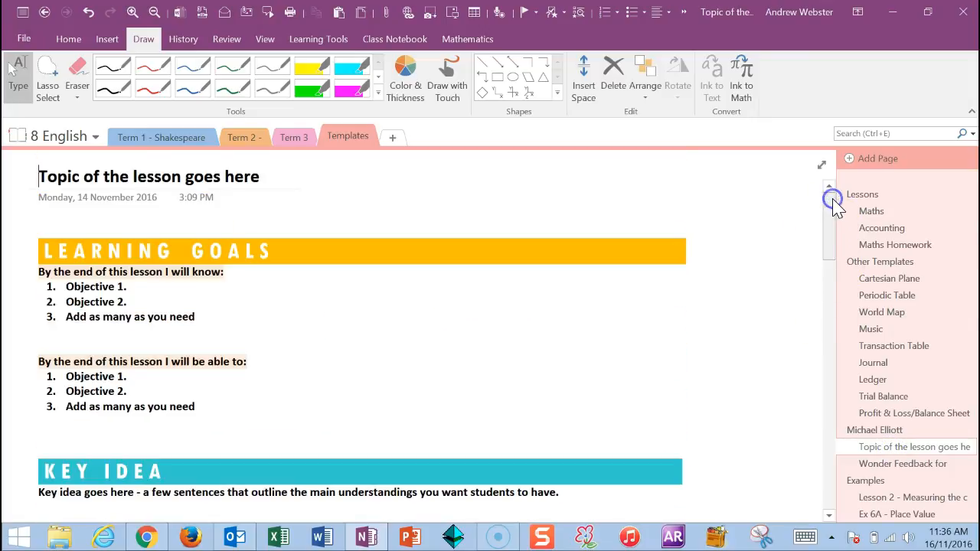
click(895, 464)
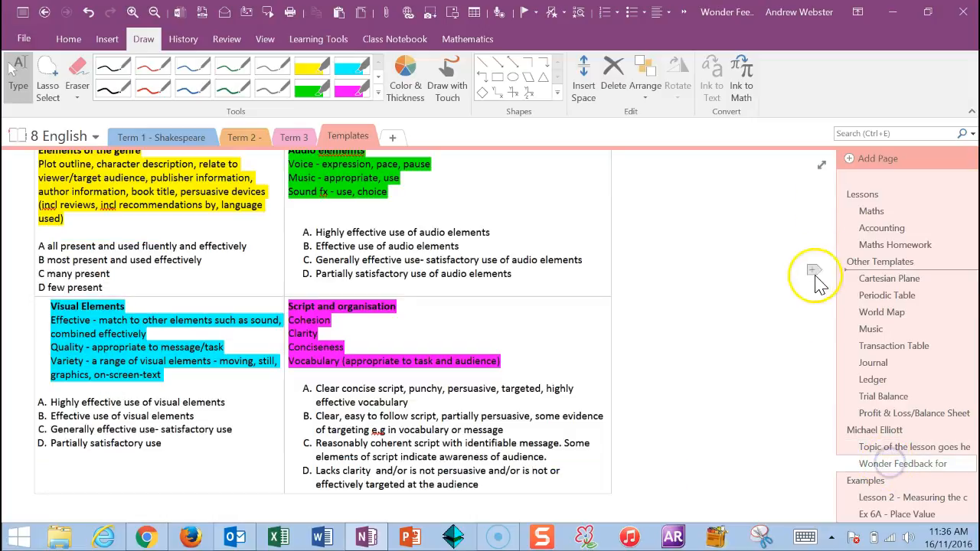
click(832, 307)
click(834, 205)
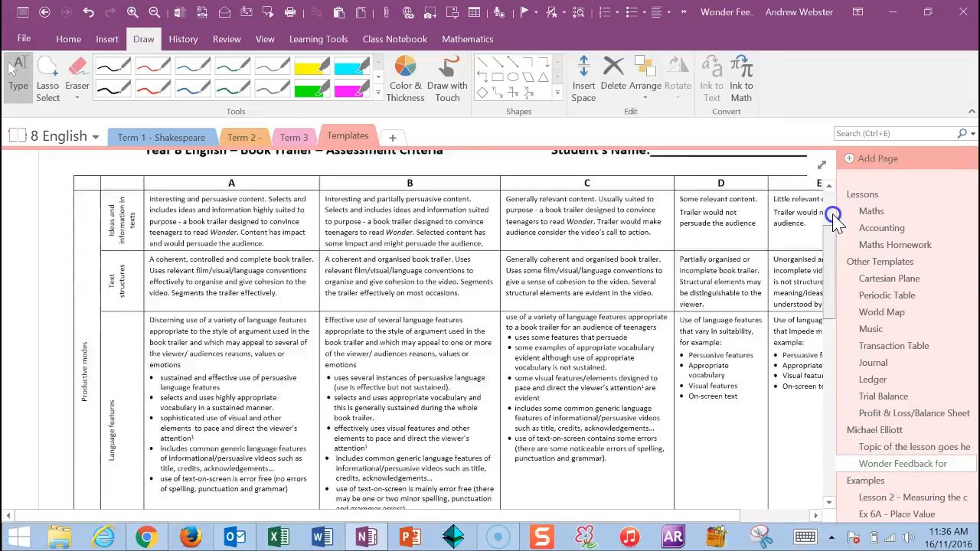
drag(832, 206, 816, 171)
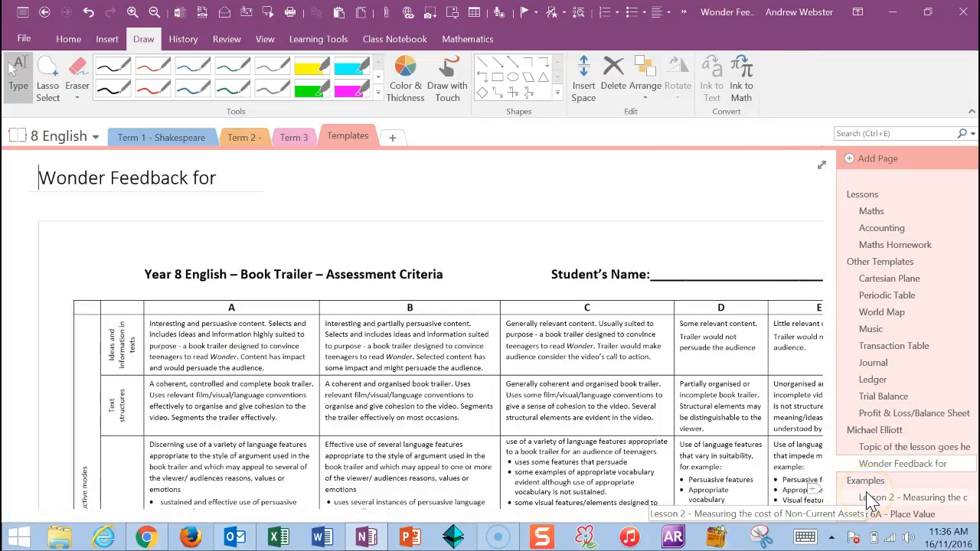
Examine the example page "Lesson 2 - Measuring the cost of Non-Current Assets", including its lesson table and the notes for staff
drag(878, 500, 882, 505)
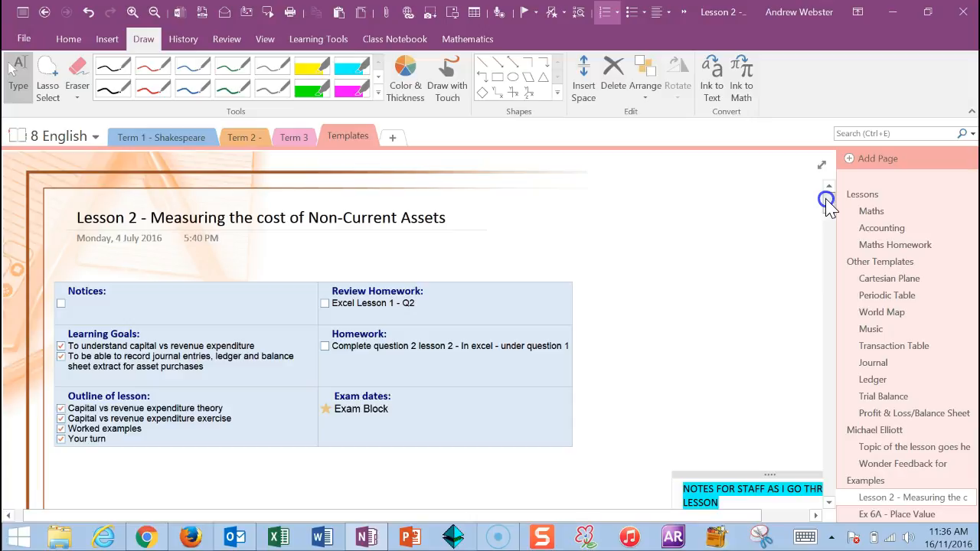
scroll(827, 207, down, 3)
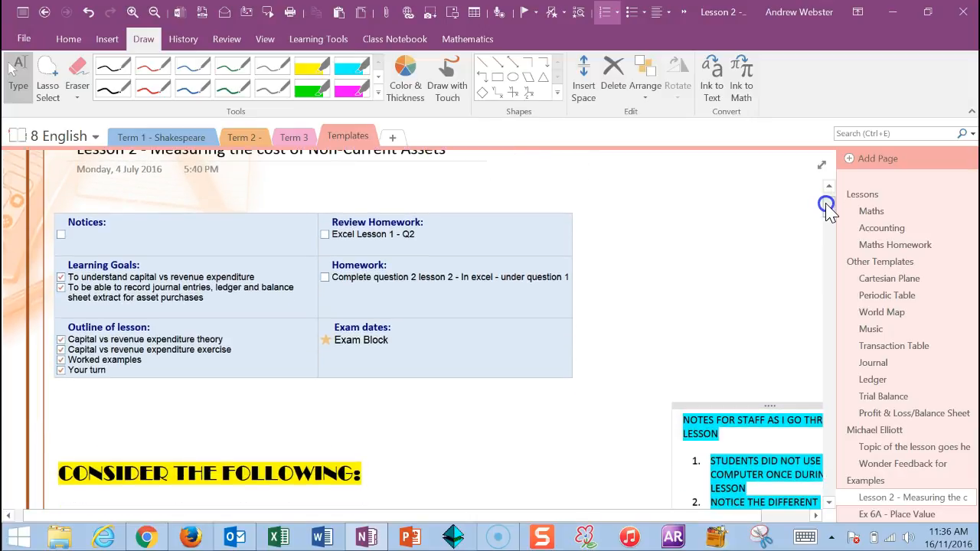
scroll(827, 206, down, 3)
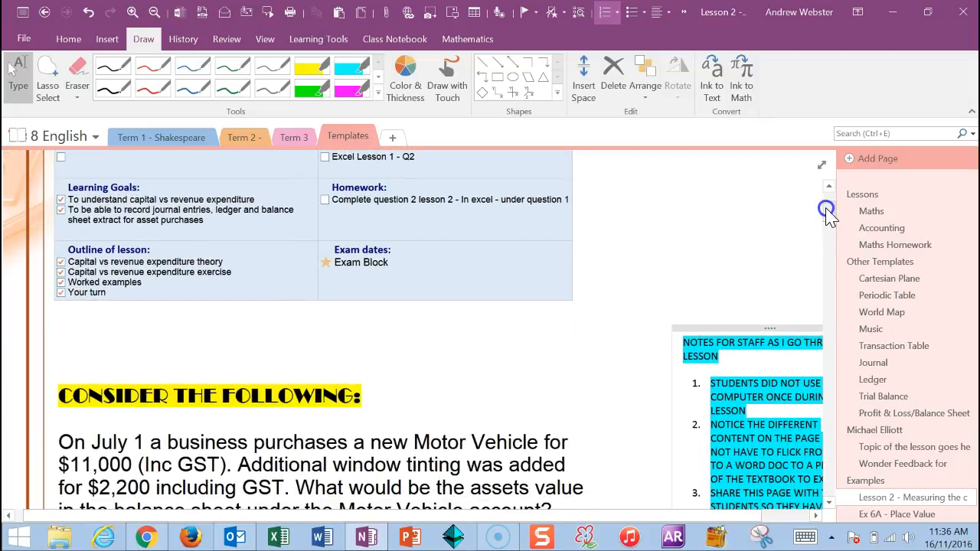
scroll(827, 214, up, 3)
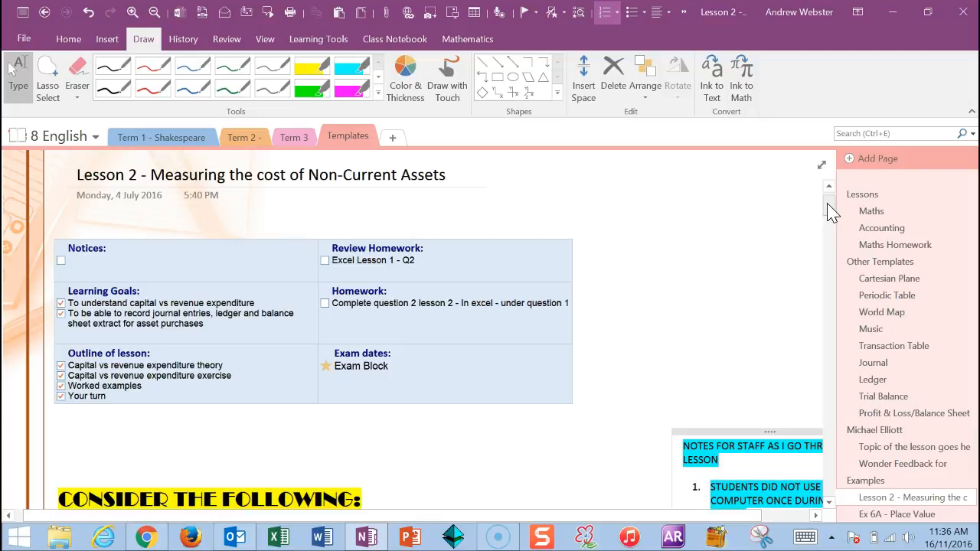
mouse_move(829, 207)
mouse_down()
mouse_move(833, 388)
mouse_move(823, 431)
mouse_move(823, 195)
mouse_move(825, 222)
mouse_up()
scroll(830, 229, down, 1)
drag(470, 516, 588, 509)
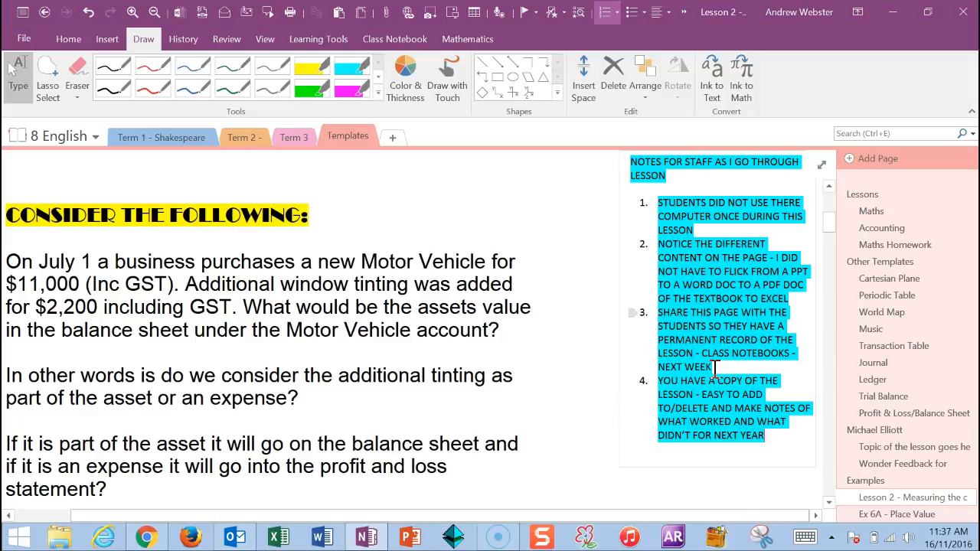
Examine the example page "Ex 6A - Place Value" from its lesson table down to the embedded videos, and return to its title
click(891, 514)
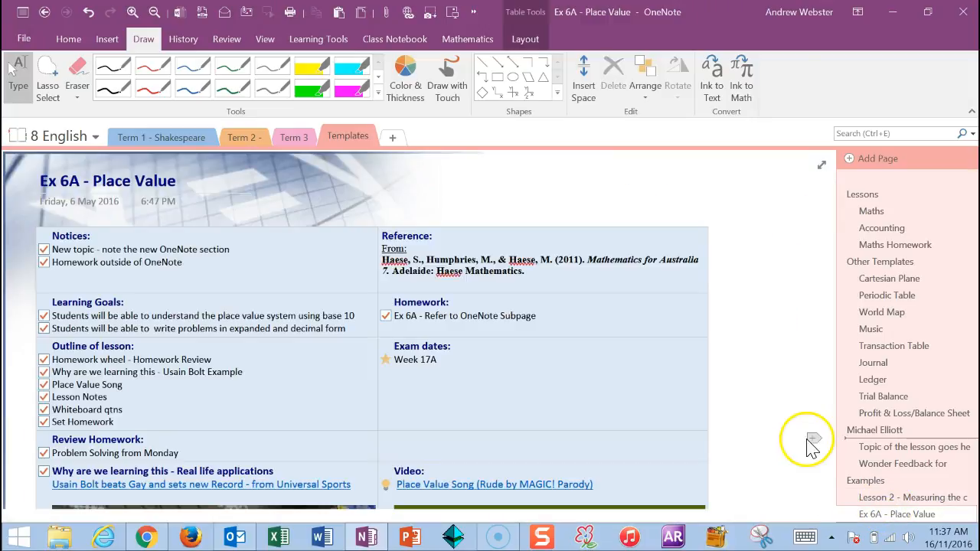
drag(831, 202, 832, 201)
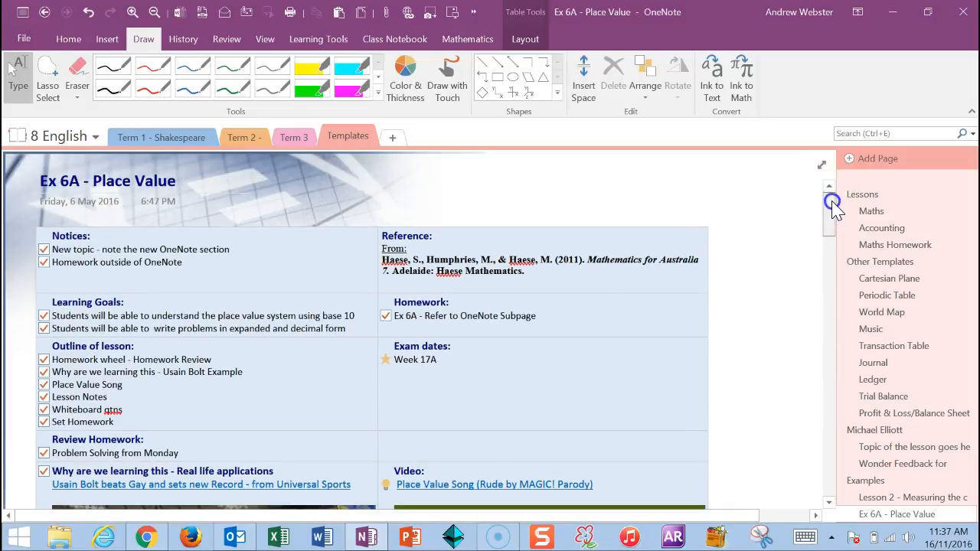
drag(832, 203, 833, 205)
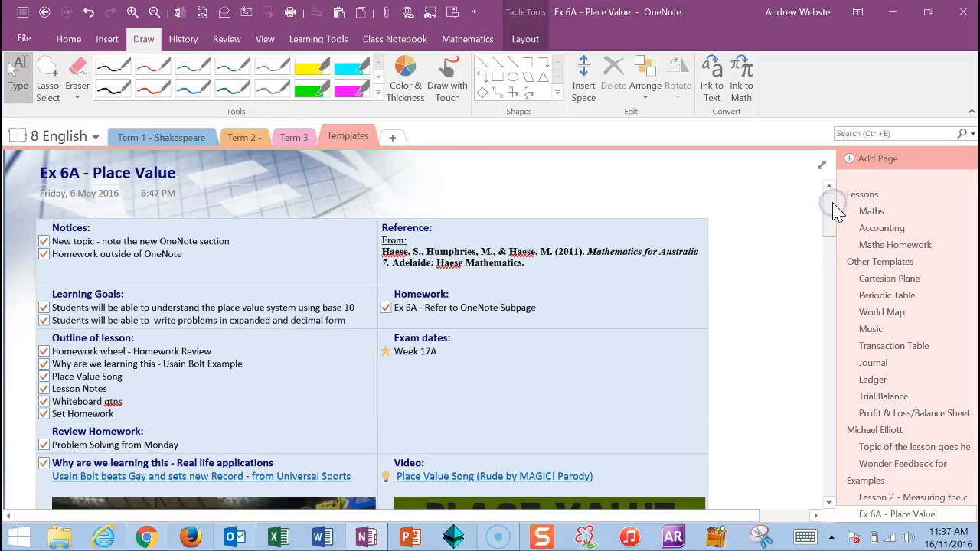
drag(832, 212, 829, 197)
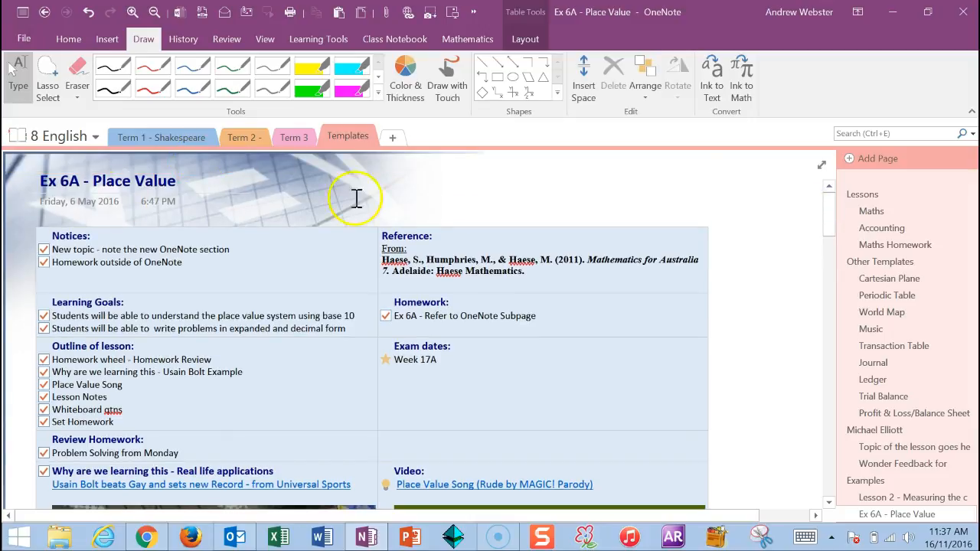
drag(833, 205, 832, 220)
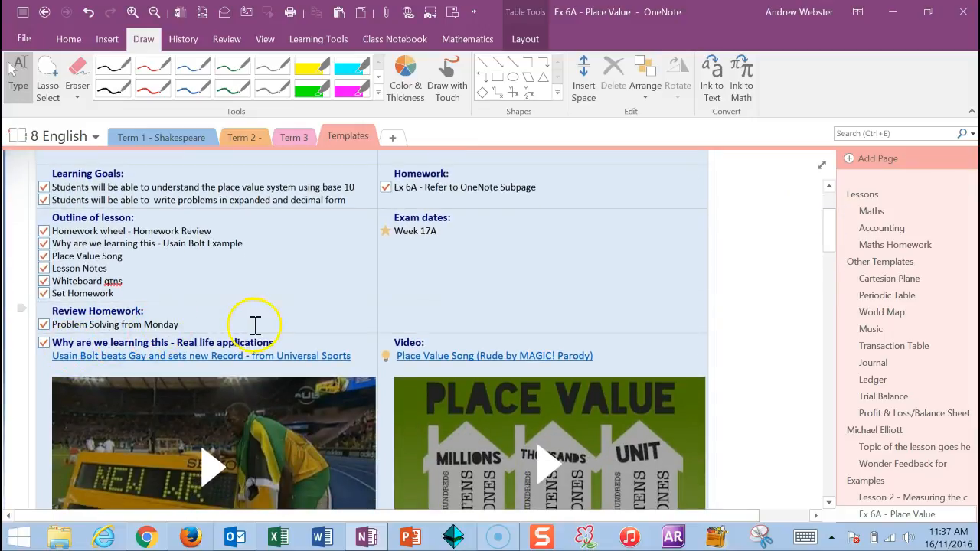
mouse_move(831, 229)
mouse_down()
mouse_move(831, 216)
mouse_move(837, 242)
mouse_up()
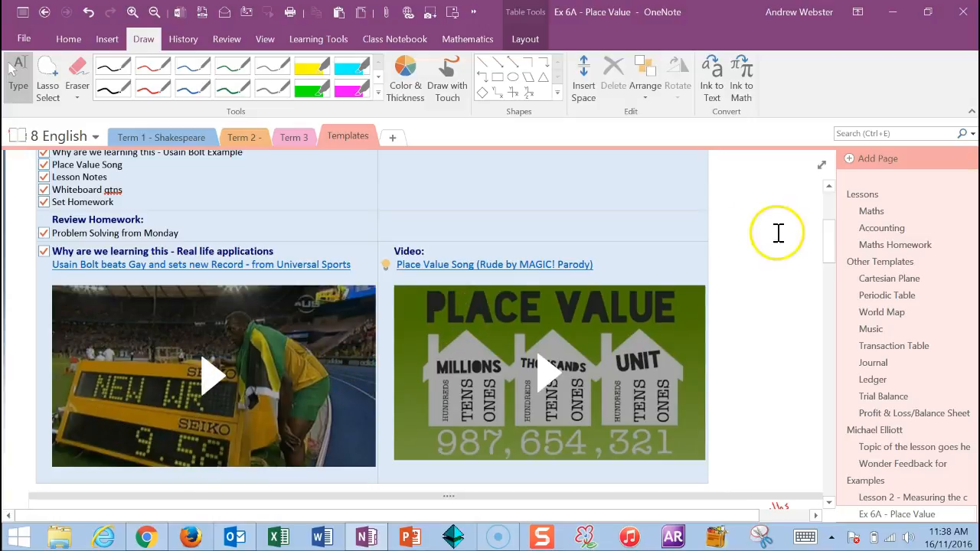
drag(832, 241, 821, 200)
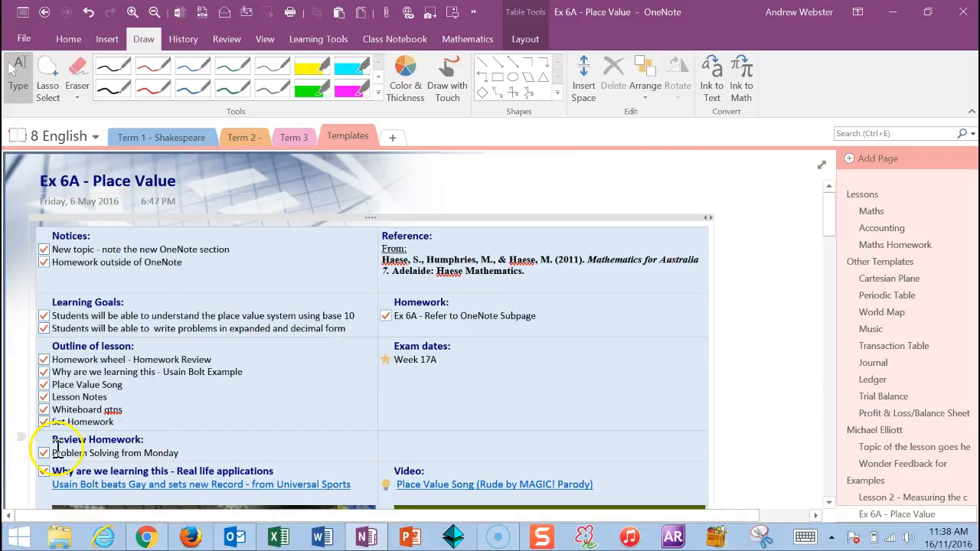
click(29, 525)
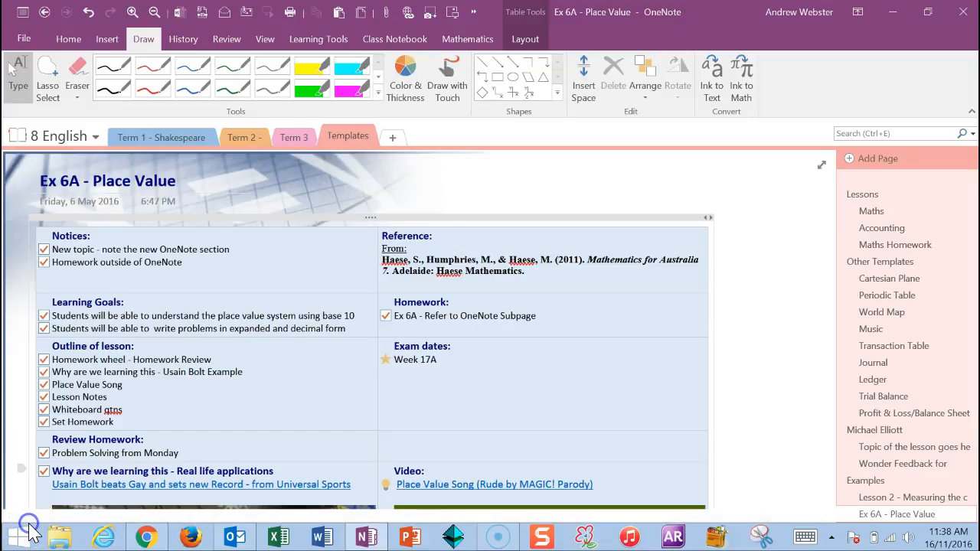